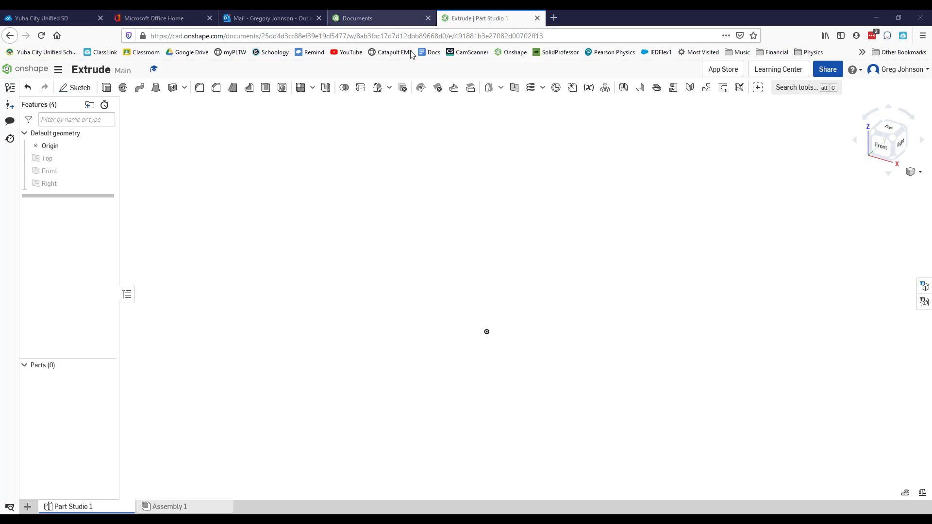
# - Open the Onshape Learning Center from the Documents page
pyautogui.click(411, 18)
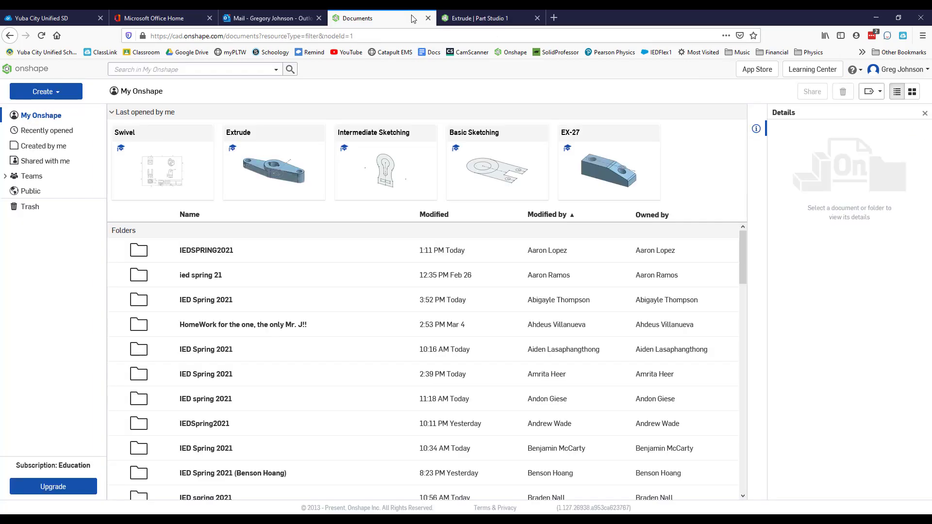
pyautogui.click(499, 22)
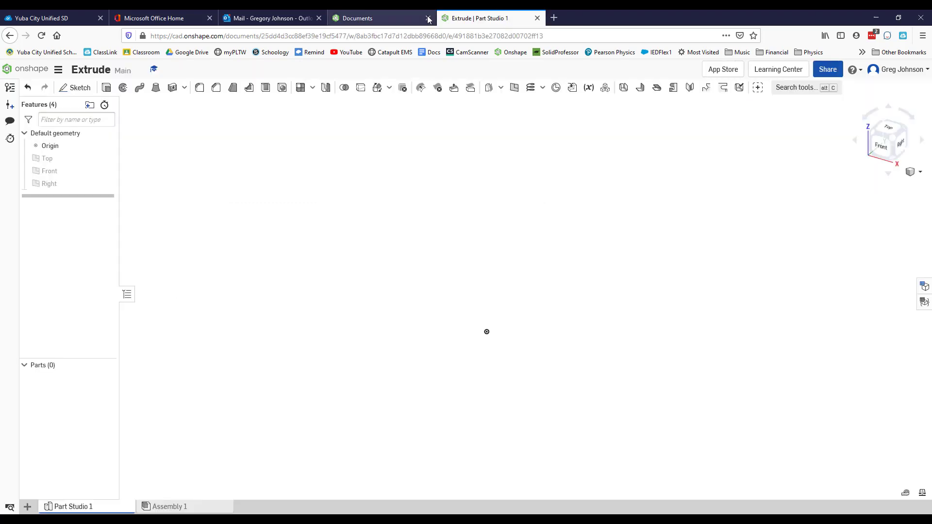
pyautogui.click(405, 19)
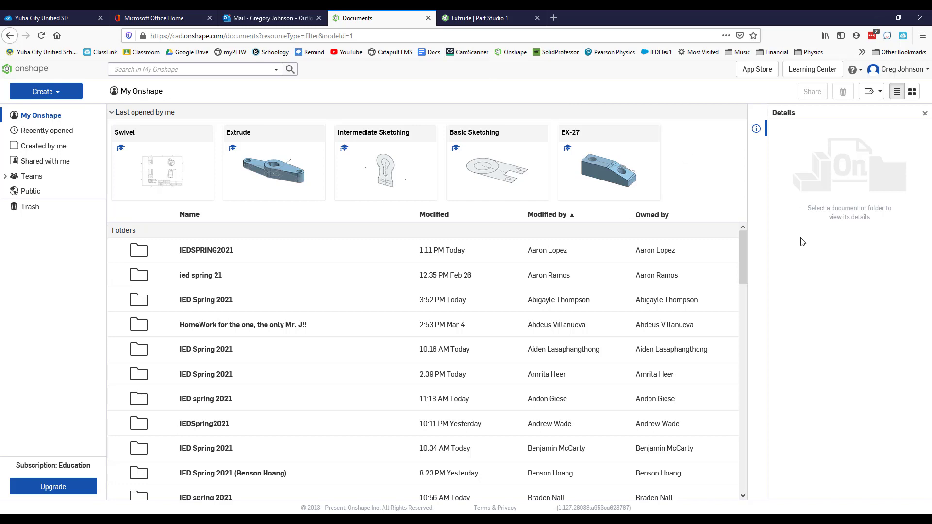
pyautogui.click(814, 70)
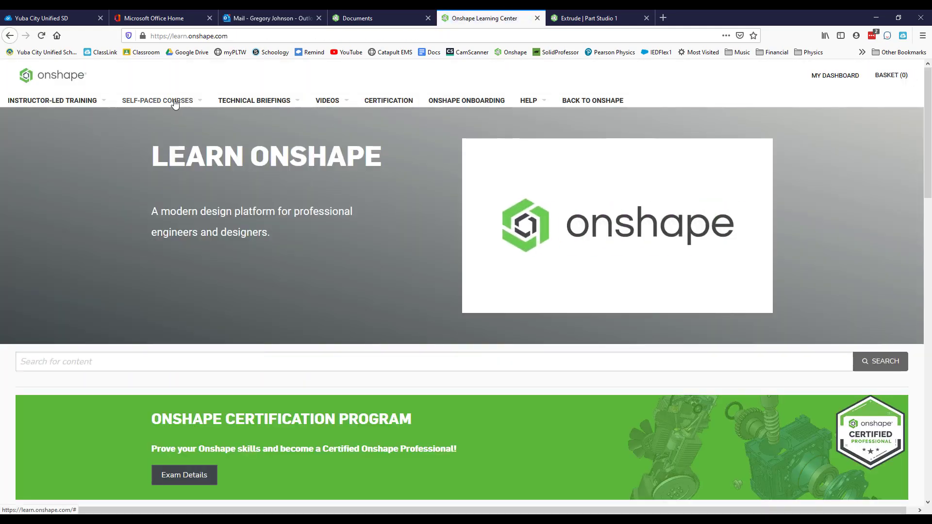
# - Open the Part Design Using Part Studios course from the self-paced Onshape Fundamentals courses
pyautogui.moveTo(175, 104)
pyautogui.click(165, 131)
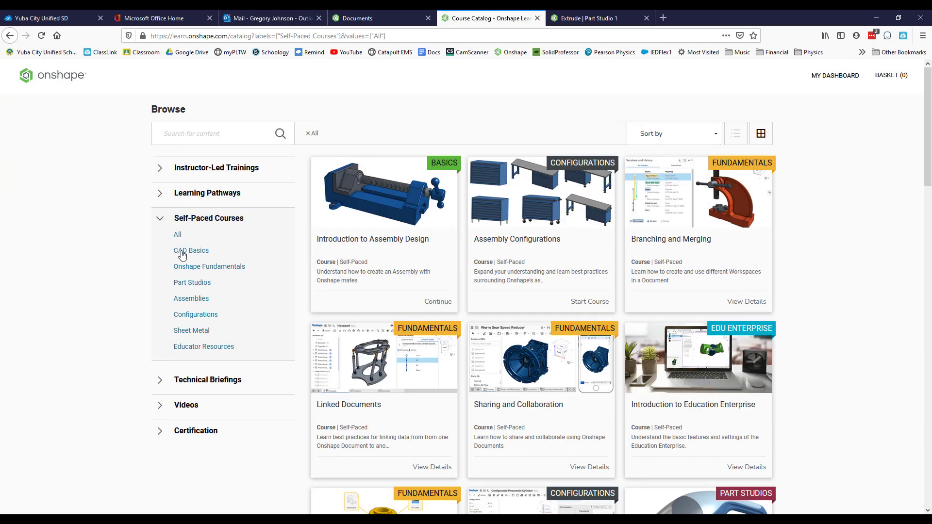
pyautogui.click(195, 266)
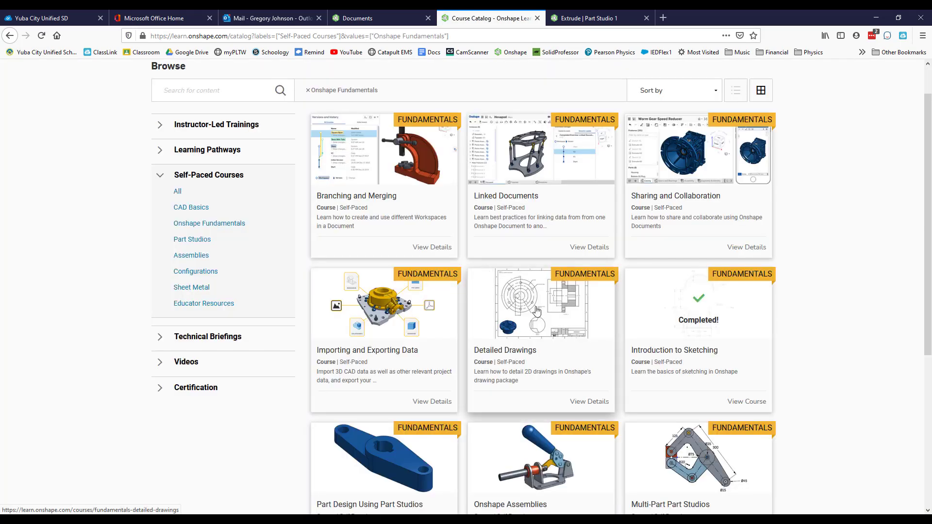
pyautogui.scroll(-2, 537, 311)
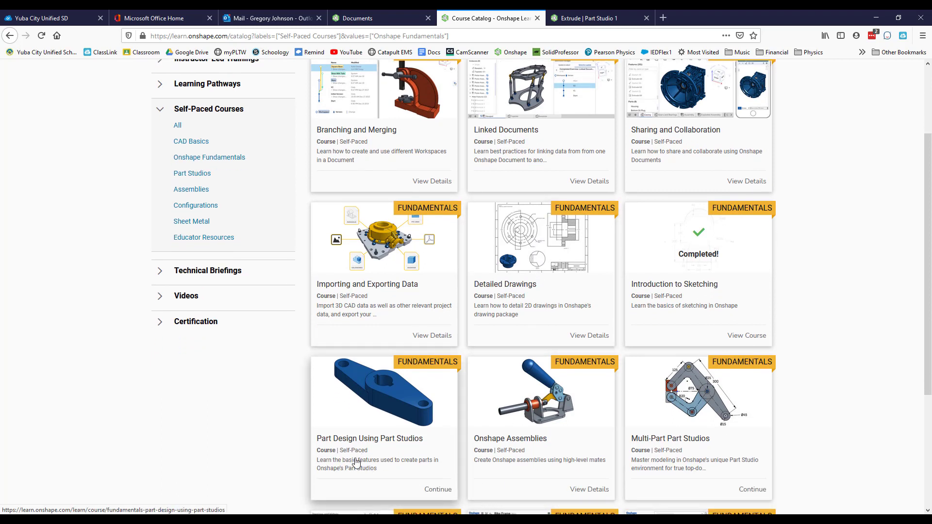
pyautogui.click(373, 440)
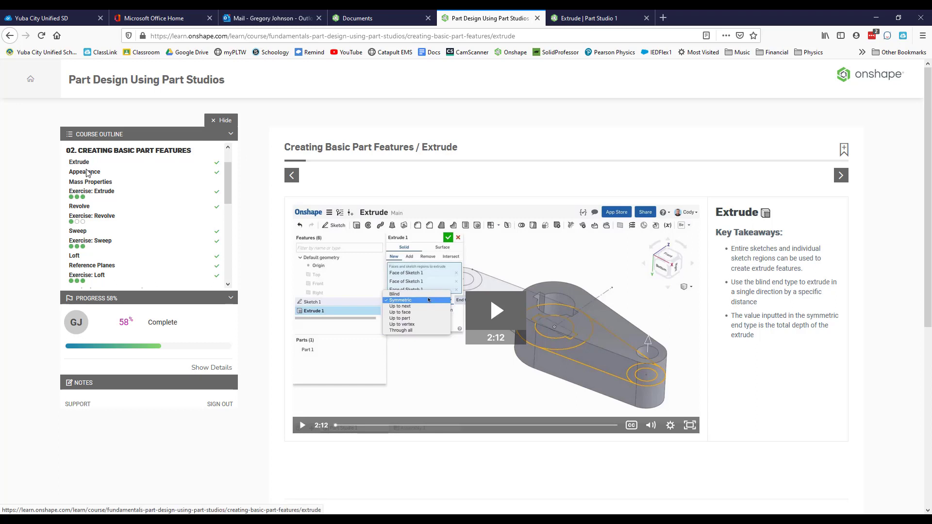
# - Read the Step 1 and Step 2 slides of Exercise: Extrude and return to the Extrude Part Studio
pyautogui.click(95, 193)
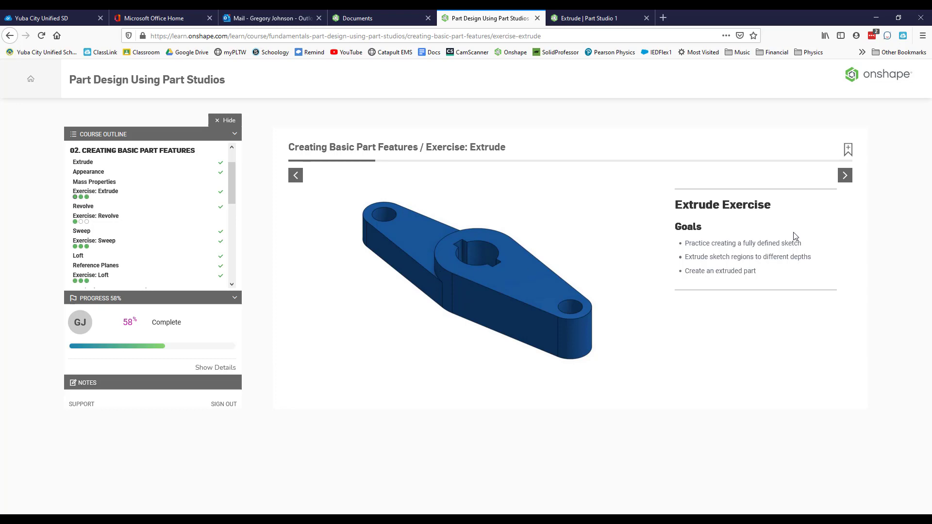
pyautogui.click(844, 176)
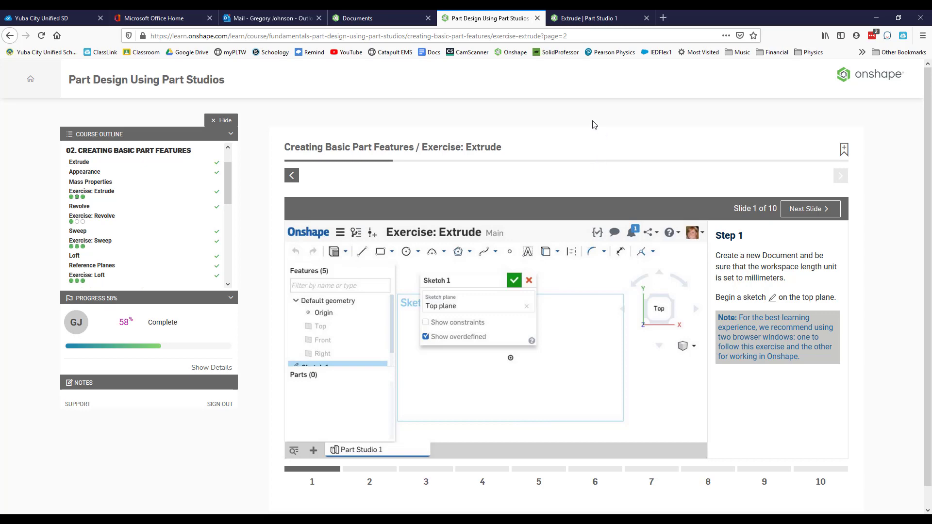
pyautogui.click(584, 23)
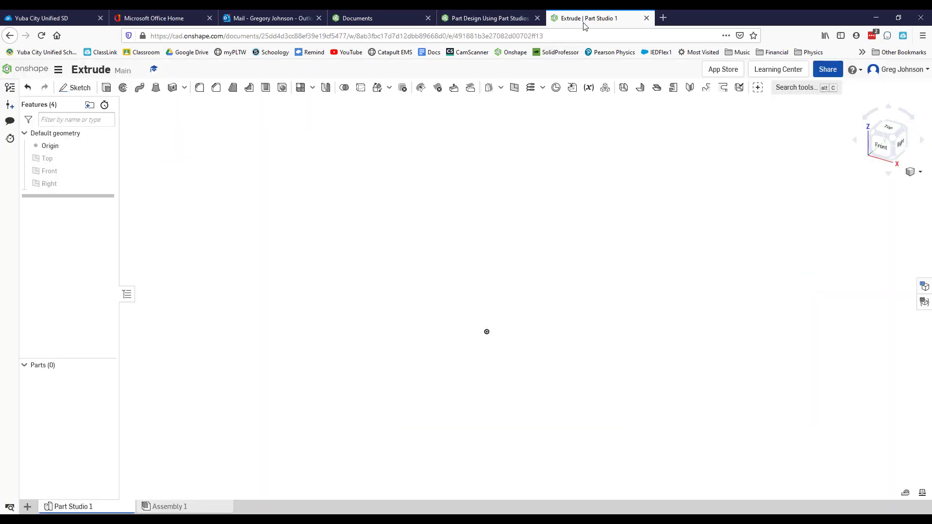
pyautogui.click(490, 19)
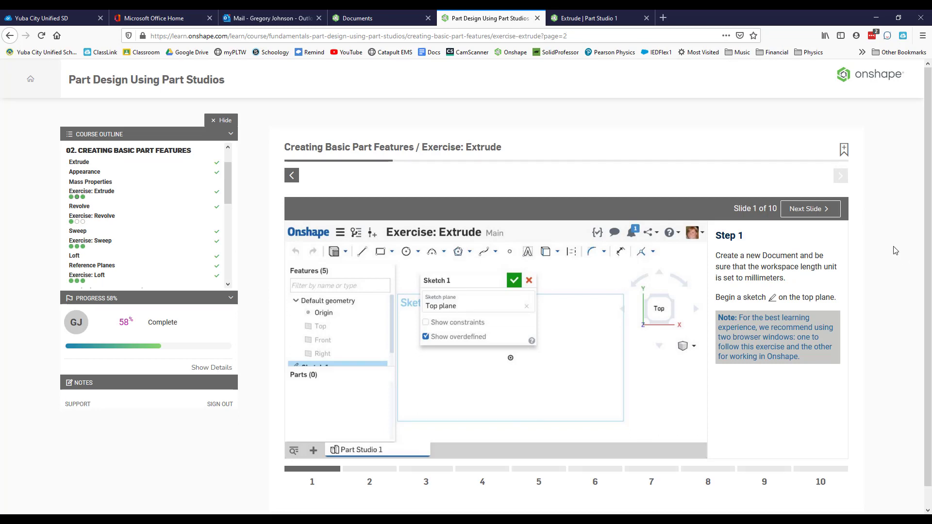
pyautogui.click(817, 217)
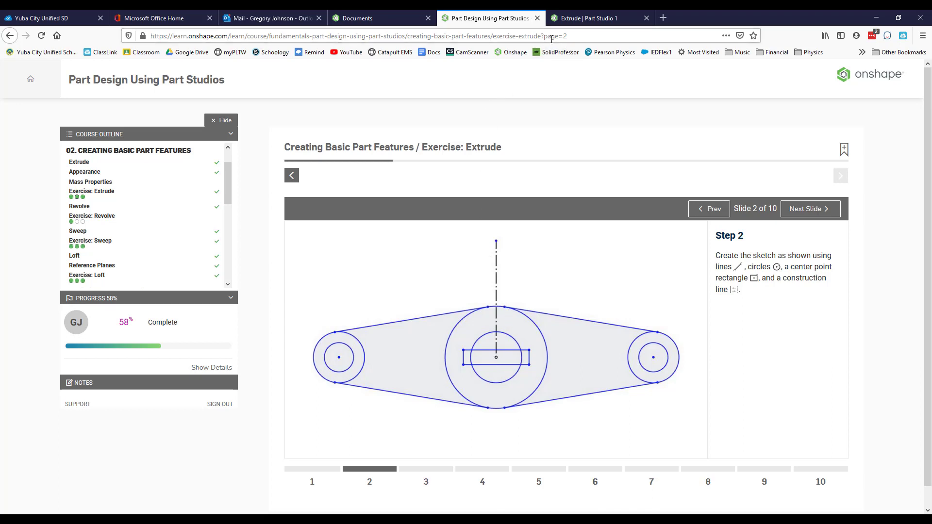
pyautogui.click(537, 18)
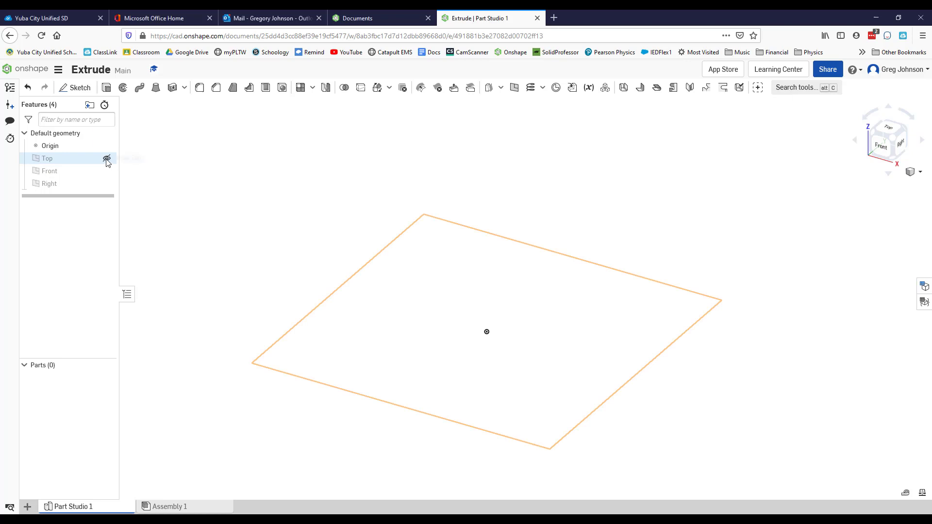
# - Start a sketch on the Top plane, with the plane hidden and the sketch viewed straight on
pyautogui.click(107, 158)
pyautogui.moveTo(373, 296); pyautogui.dragTo(375, 300, button='right')
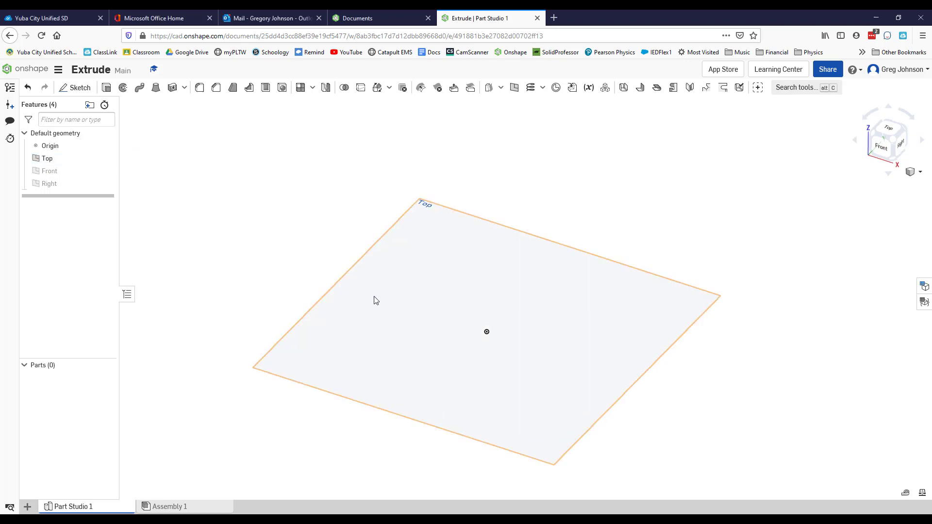
pyautogui.rightClick(376, 301)
pyautogui.click(388, 301)
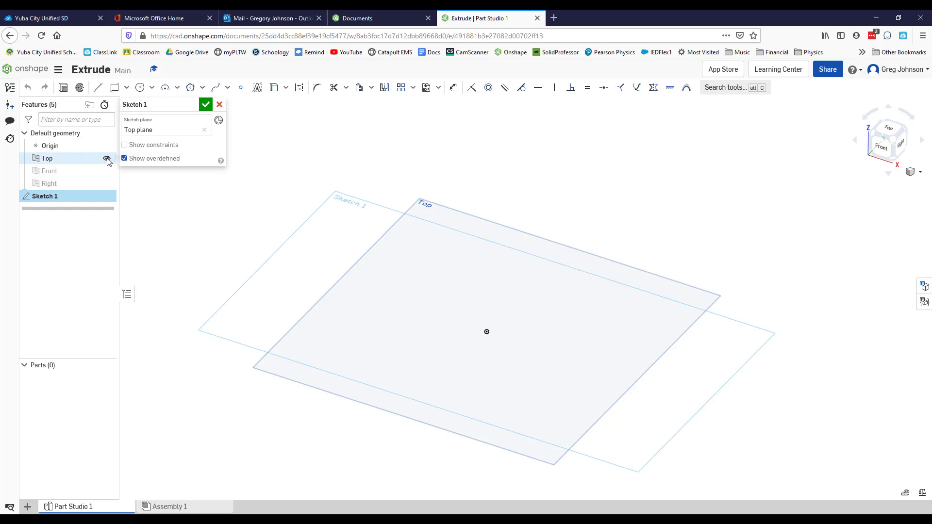
pyautogui.click(106, 158)
pyautogui.press('n')
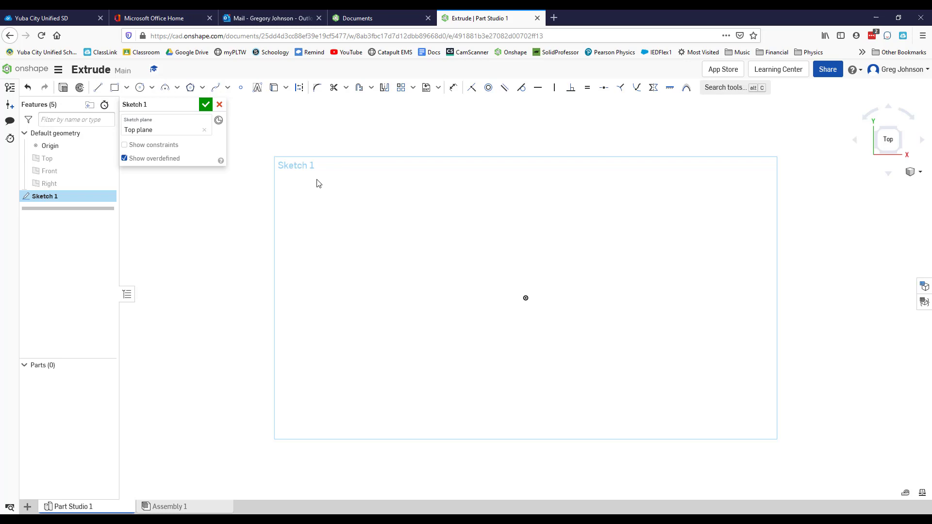
# - Draw a vertical construction line about 86 mm long upward from the origin
pyautogui.press('l')
pyautogui.press('d')
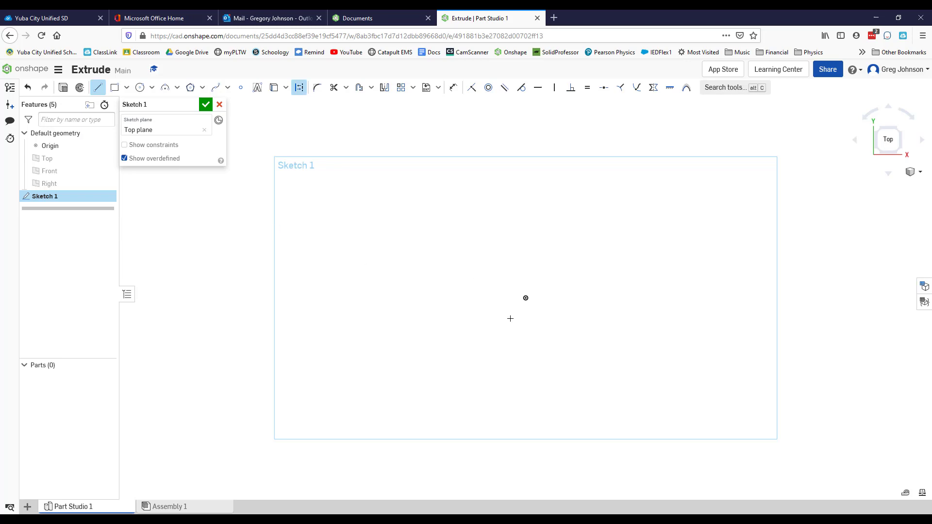
pyautogui.click(525, 304)
pyautogui.click(525, 298)
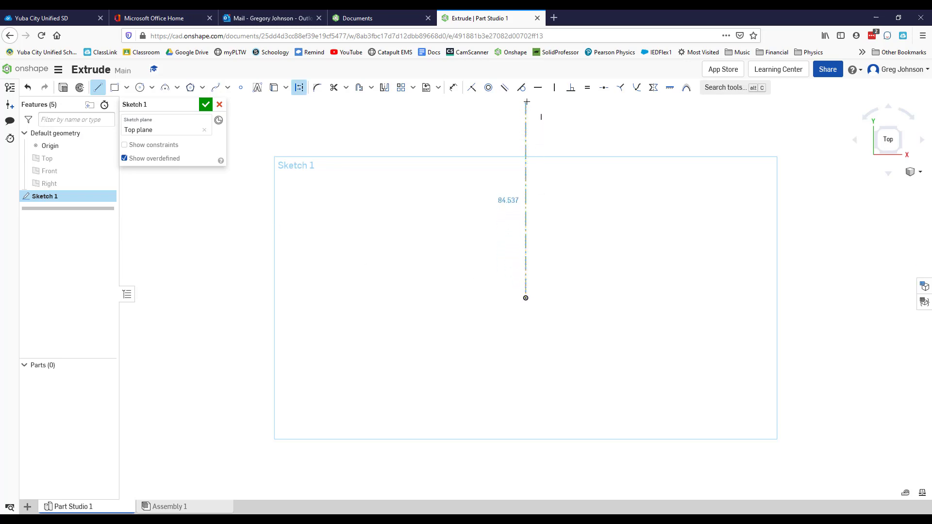
pyautogui.click(526, 101)
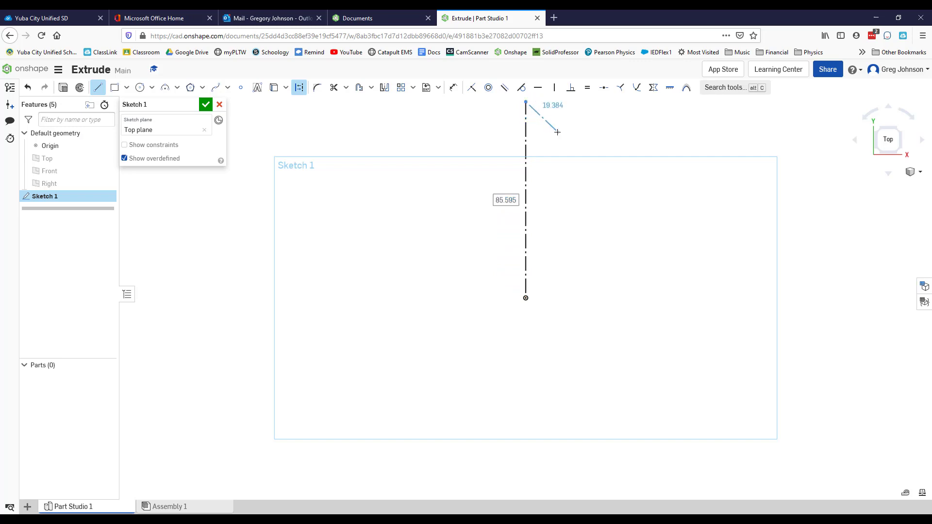
pyautogui.press('Escape')
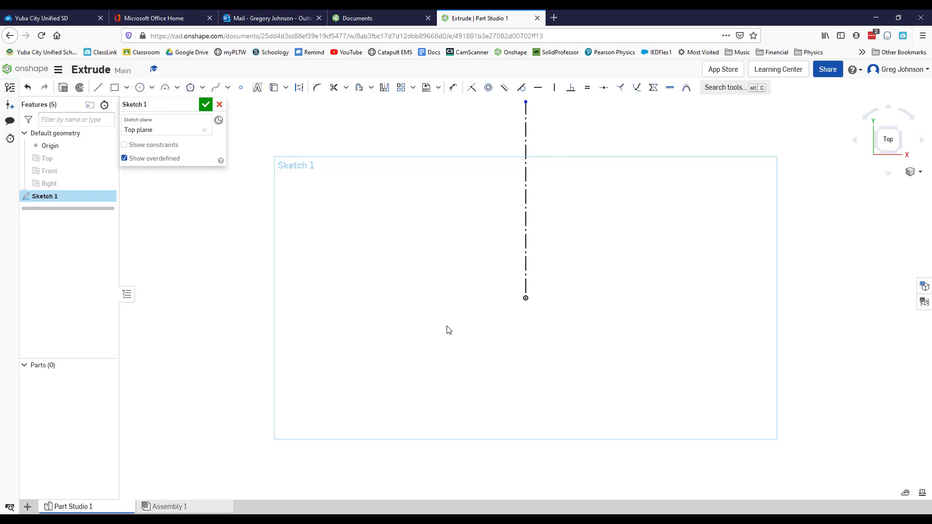
# - Draw two concentric circles centred on the origin, the outer one about 53 mm in diameter
pyautogui.press('c')
pyautogui.click(525, 297)
pyautogui.click(554, 274)
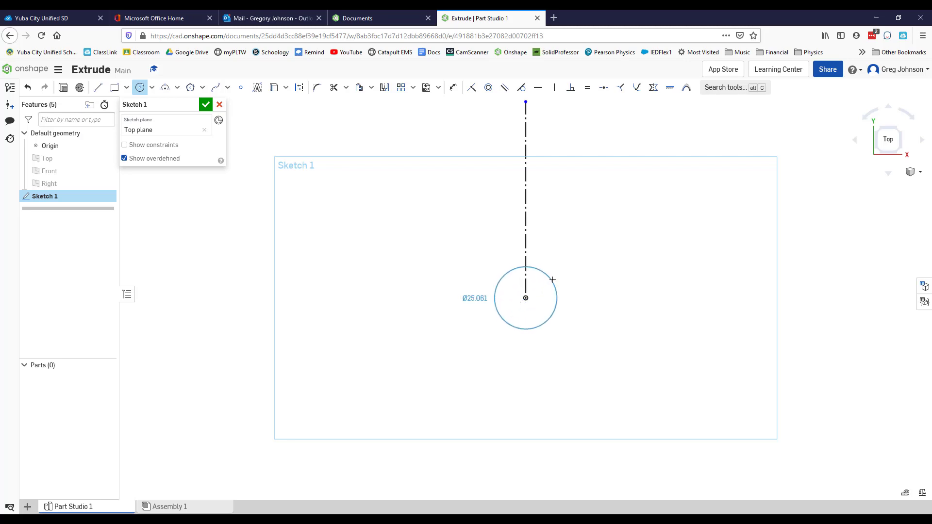
pyautogui.click(525, 297)
pyautogui.click(573, 261)
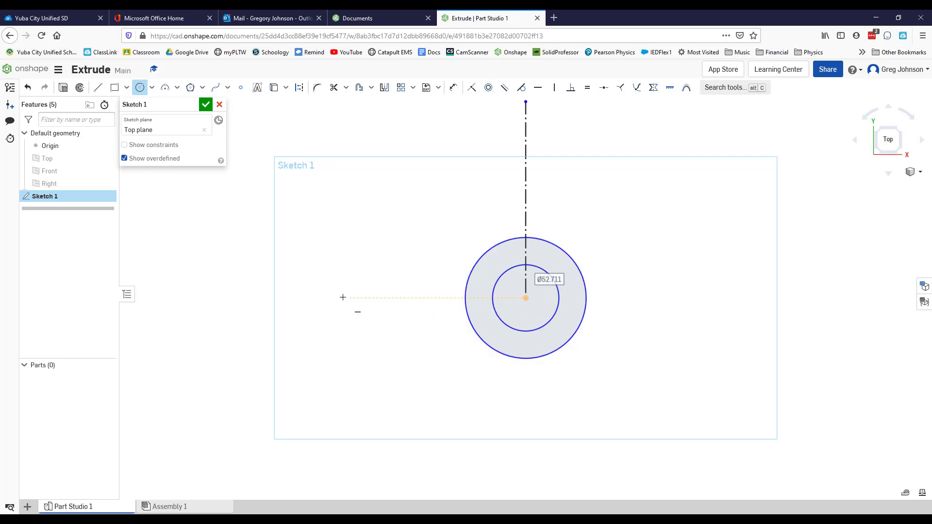
# - Draw two concentric circles about 15 mm and 29 mm in diameter to the left of the origin, level with it
pyautogui.click(343, 297)
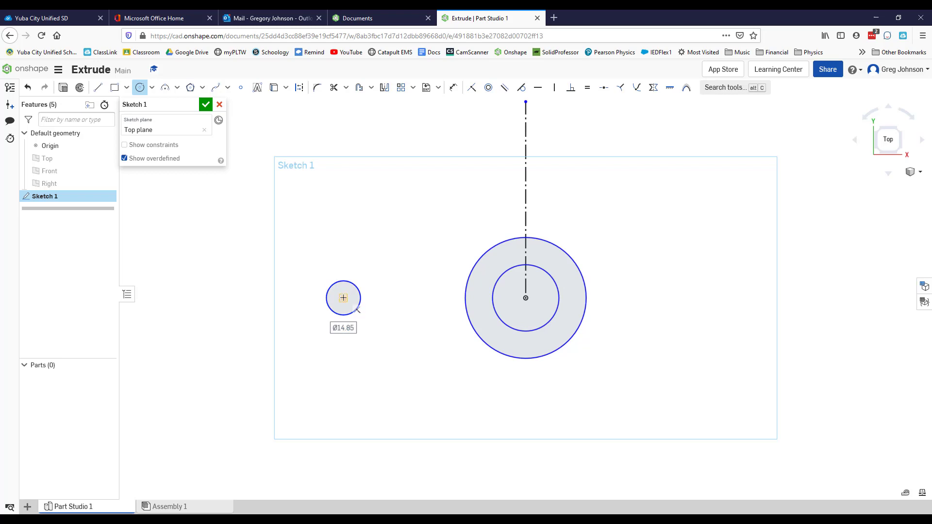
pyautogui.click(356, 309)
pyautogui.click(343, 298)
pyautogui.click(377, 294)
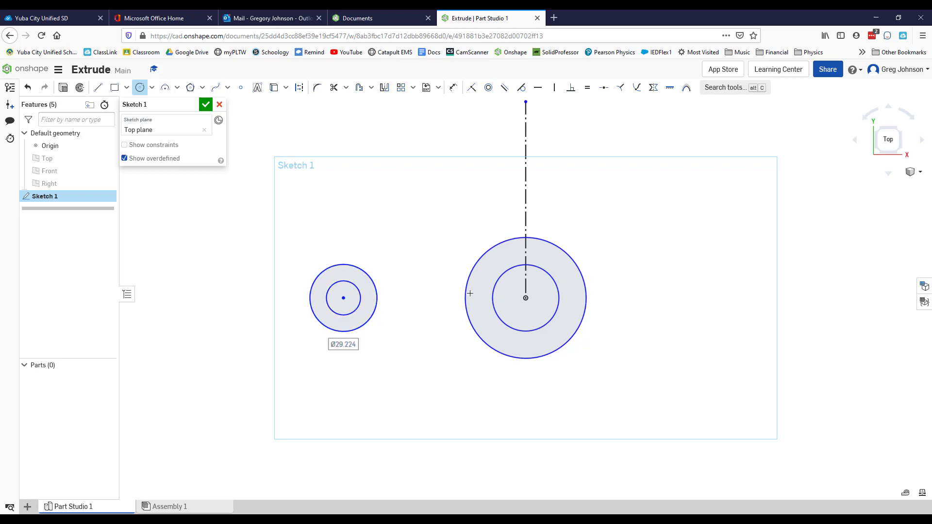
# - Draw two concentric circles about 11 mm and 27 mm in diameter to the right of the origin, level with it
pyautogui.click(525, 298)
pyautogui.press('Escape')
pyautogui.press('c')
pyautogui.click(682, 298)
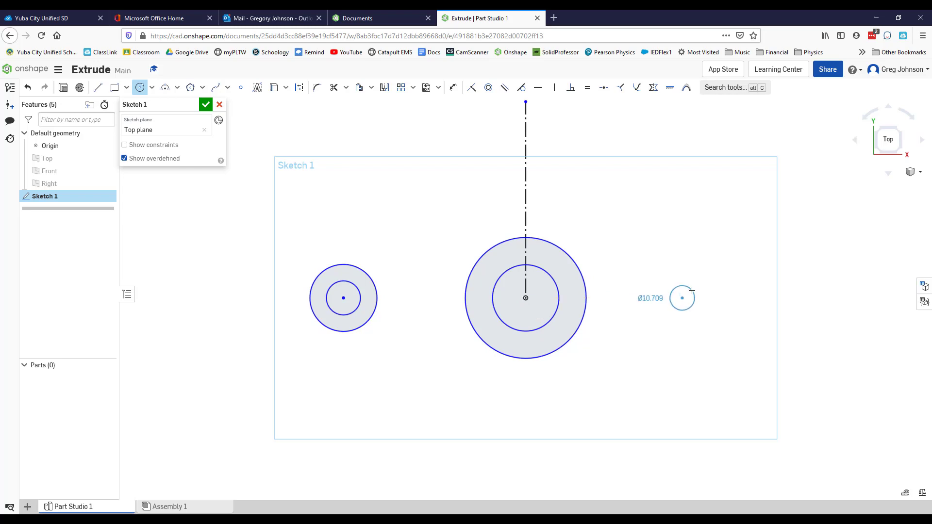
pyautogui.click(691, 289)
pyautogui.click(682, 298)
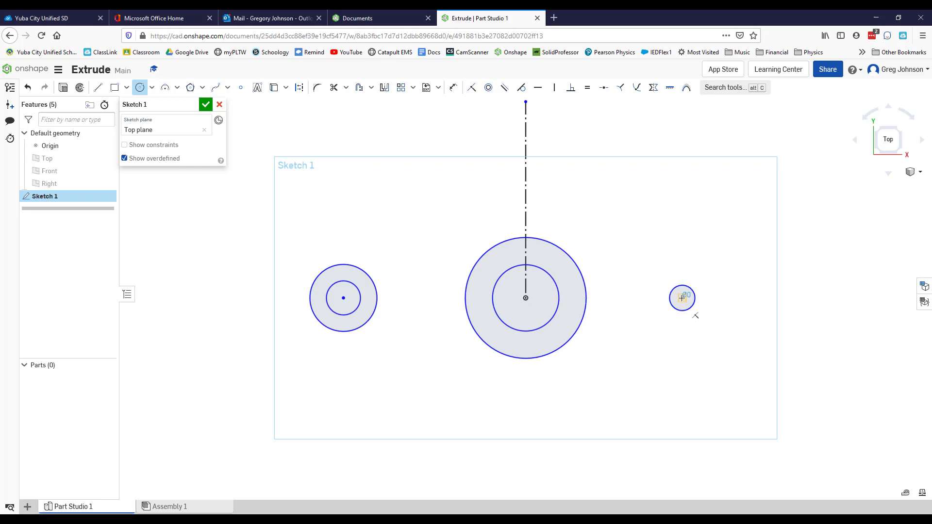
pyautogui.click(704, 276)
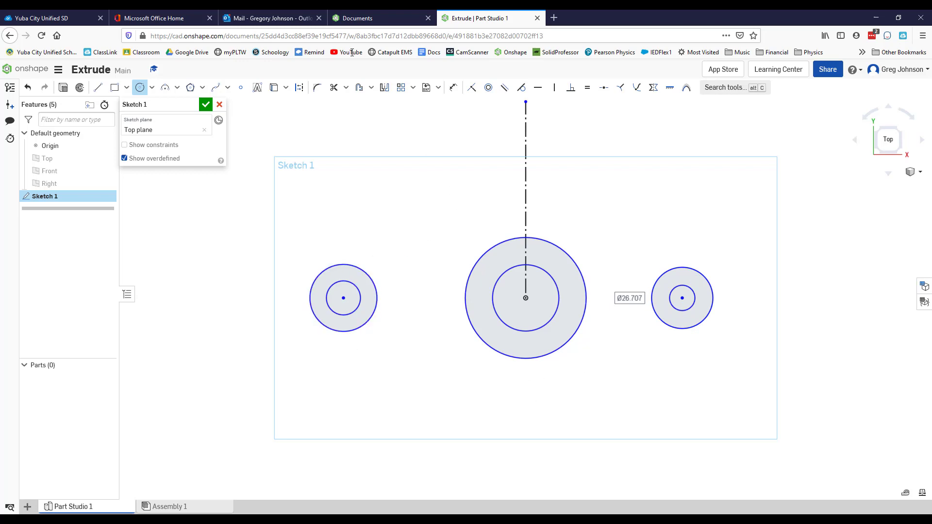
# - Connect the left and centre outer circles with an upper line about 68 mm long and a lower line about 67 mm long
pyautogui.press('l')
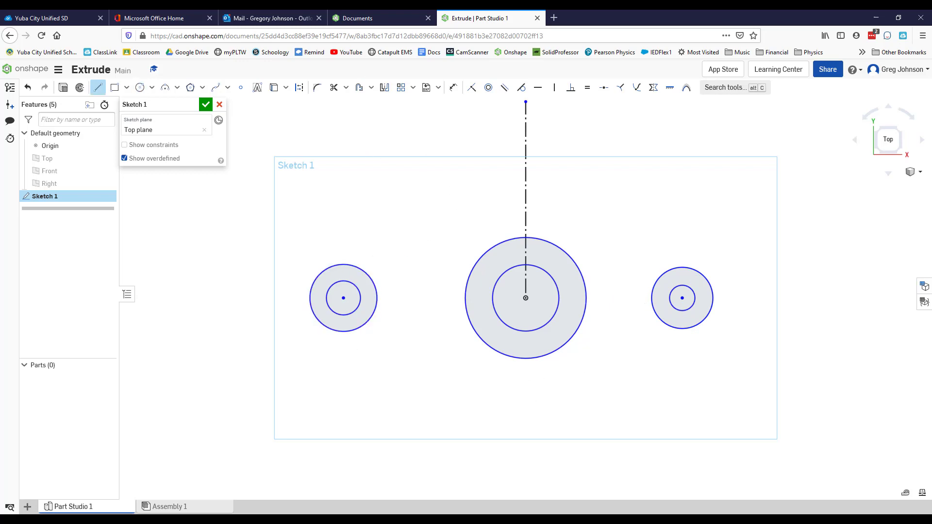
pyautogui.click(348, 264)
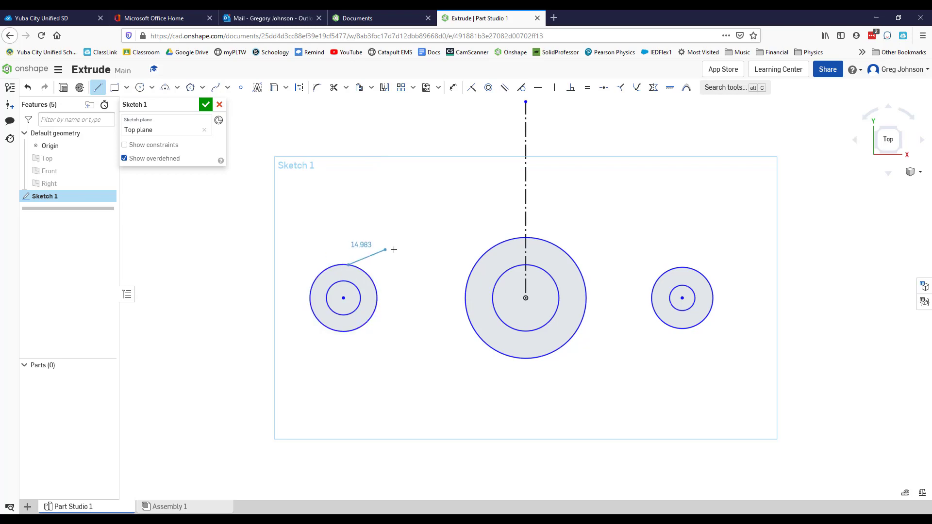
pyautogui.click(499, 241)
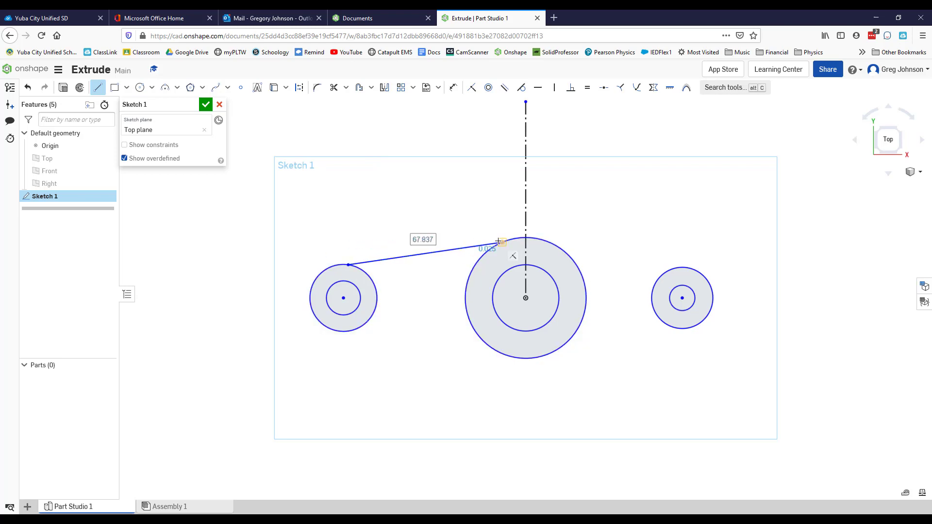
pyautogui.press('Escape')
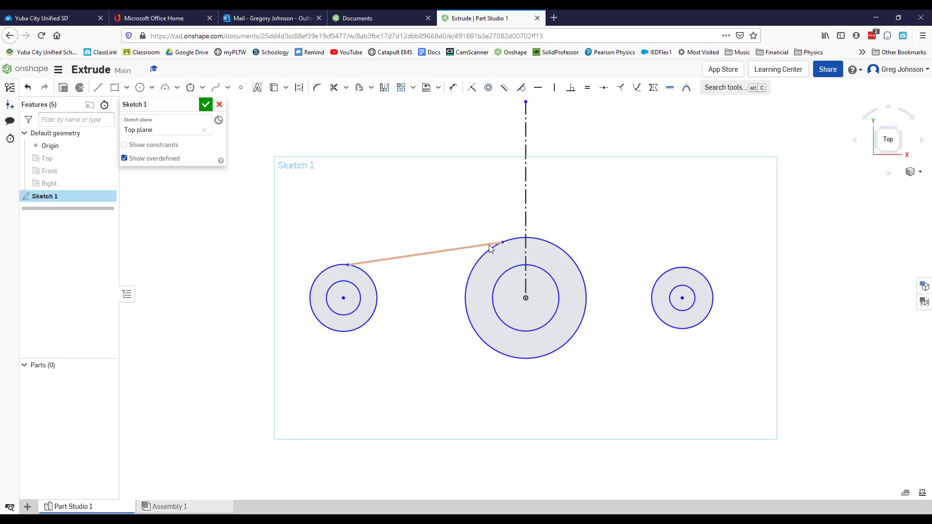
pyautogui.press('l')
pyautogui.click(350, 330)
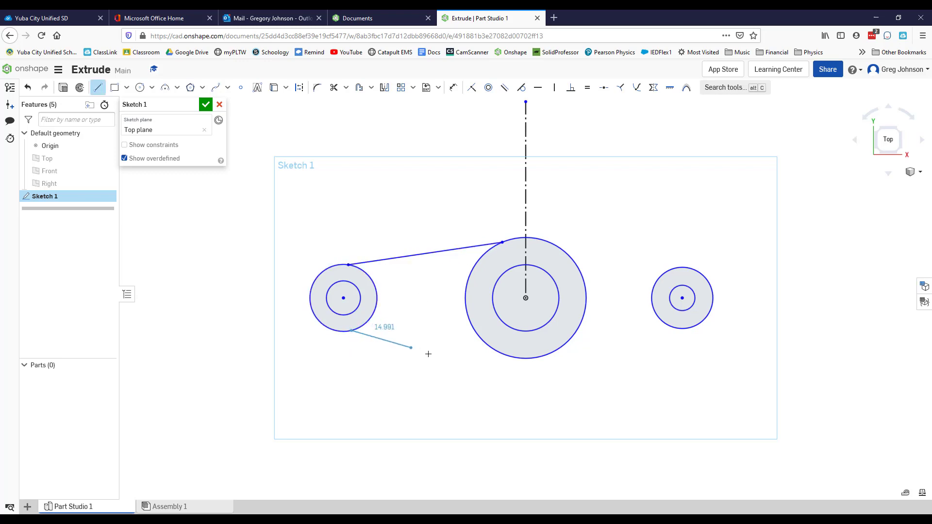
pyautogui.click(503, 354)
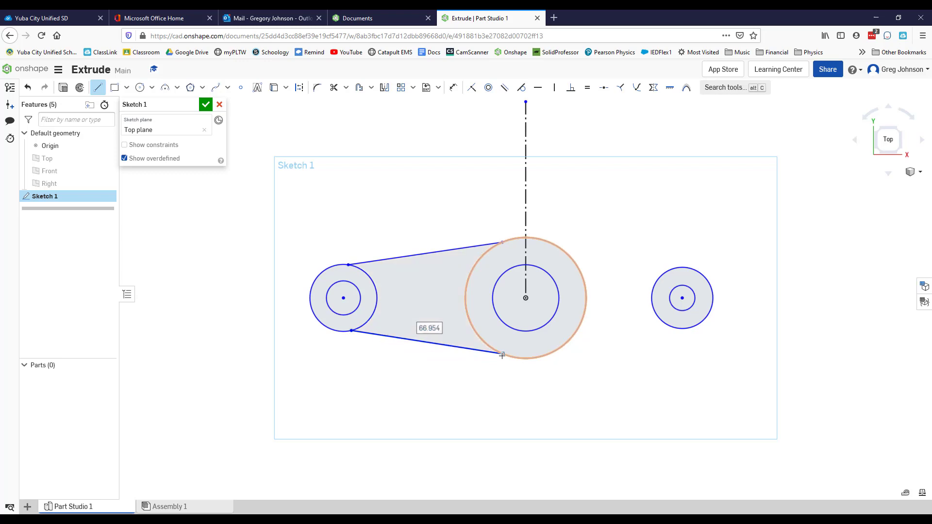
pyautogui.press('Escape')
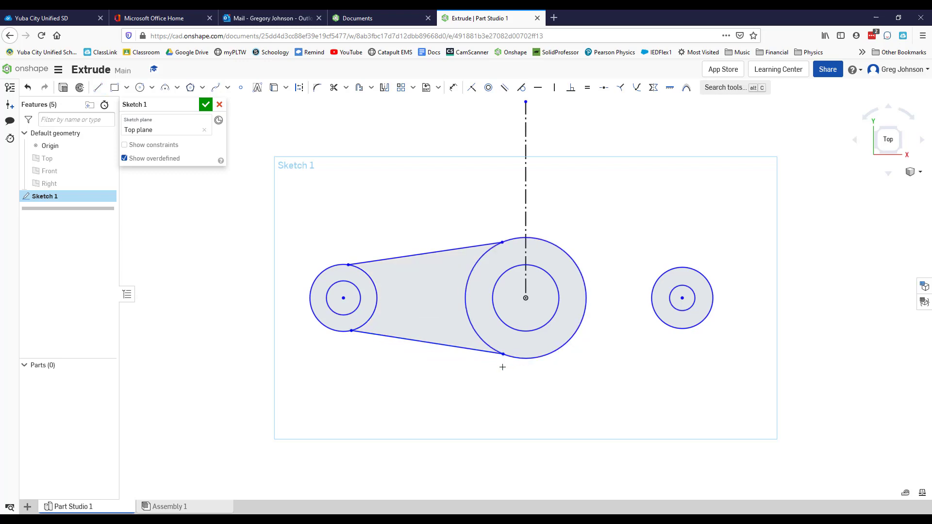
# - Connect the centre and right outer circles with a lower line and an upper line about 58 mm long
pyautogui.press('l')
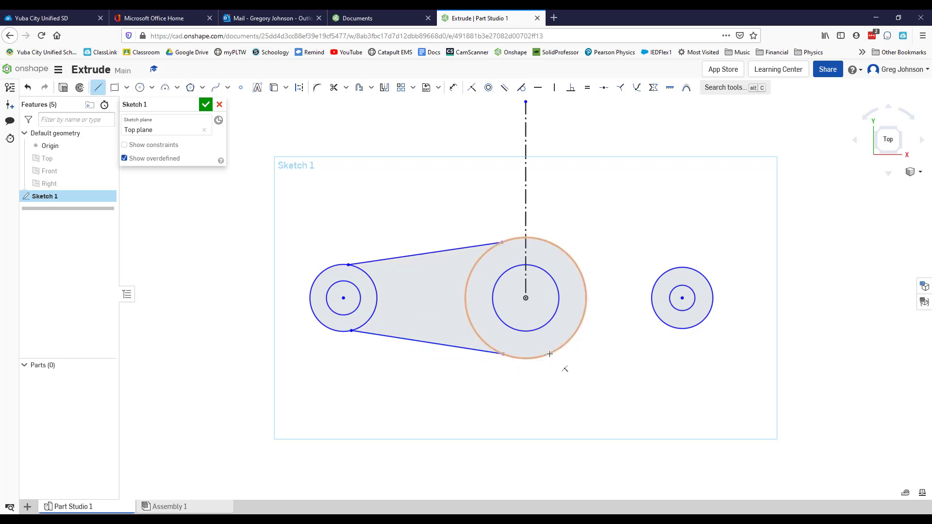
pyautogui.click(549, 354)
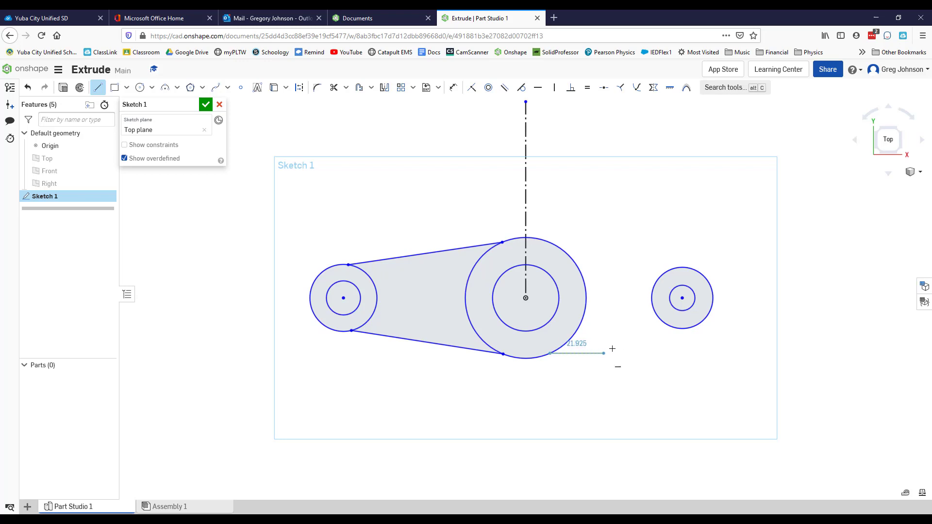
pyautogui.click(672, 328)
pyautogui.press('Escape')
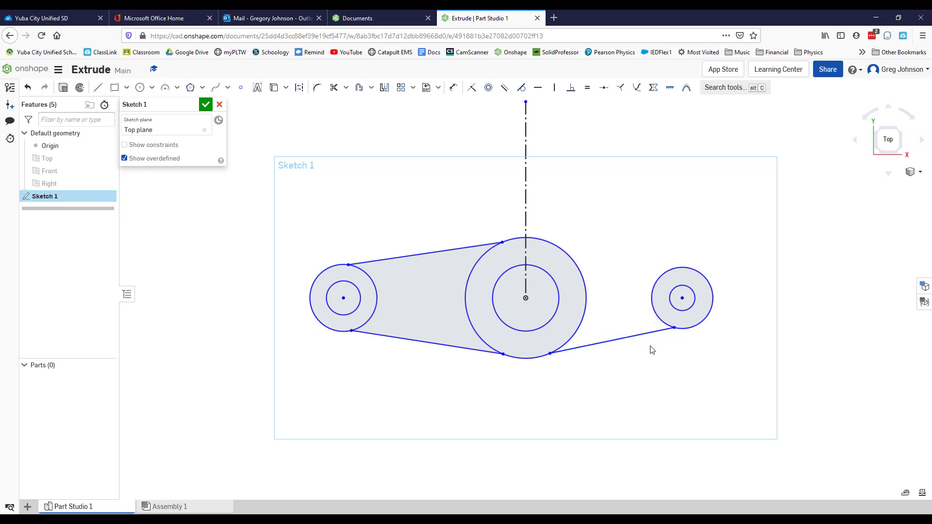
pyautogui.click(548, 243)
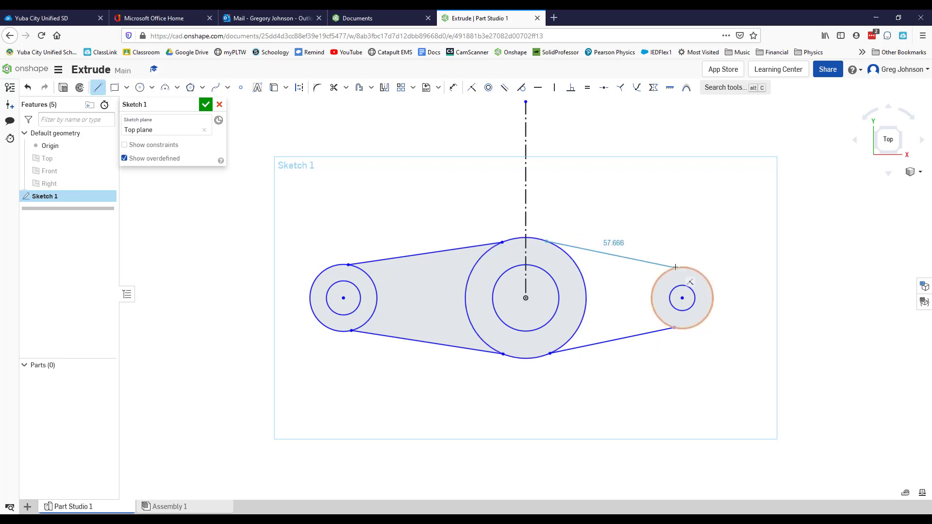
pyautogui.click(675, 268)
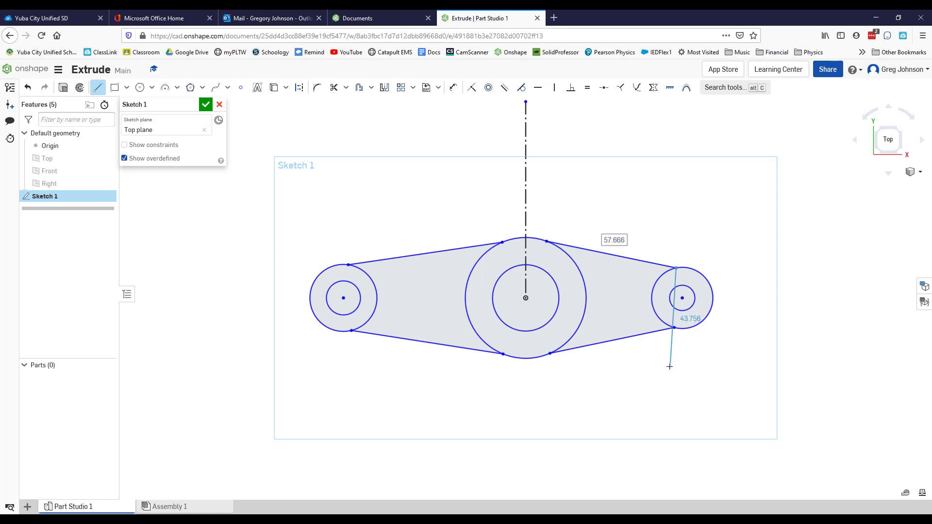
pyautogui.press('Escape')
pyautogui.press('Escape')
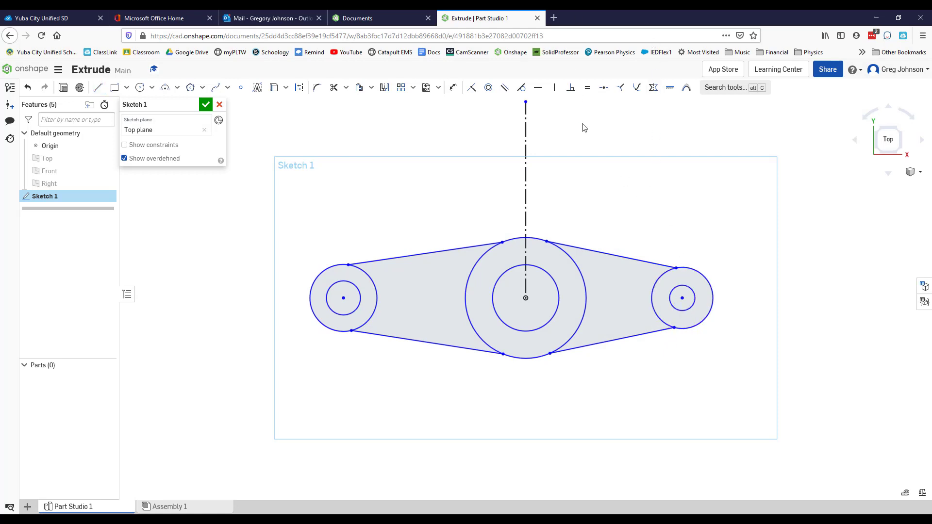
# - Draw a centre point rectangle about 40 mm wide and 10 mm high, centred on the origin
pyautogui.click(126, 87)
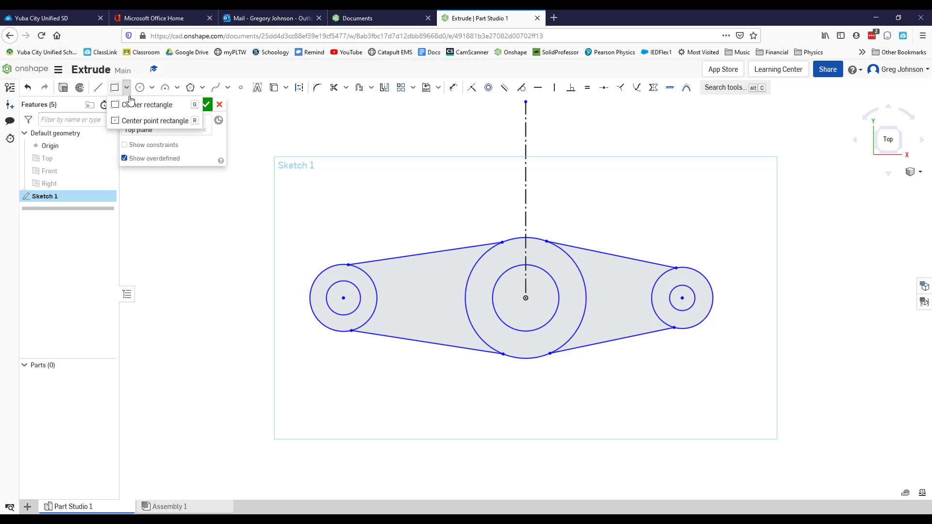
pyautogui.click(140, 122)
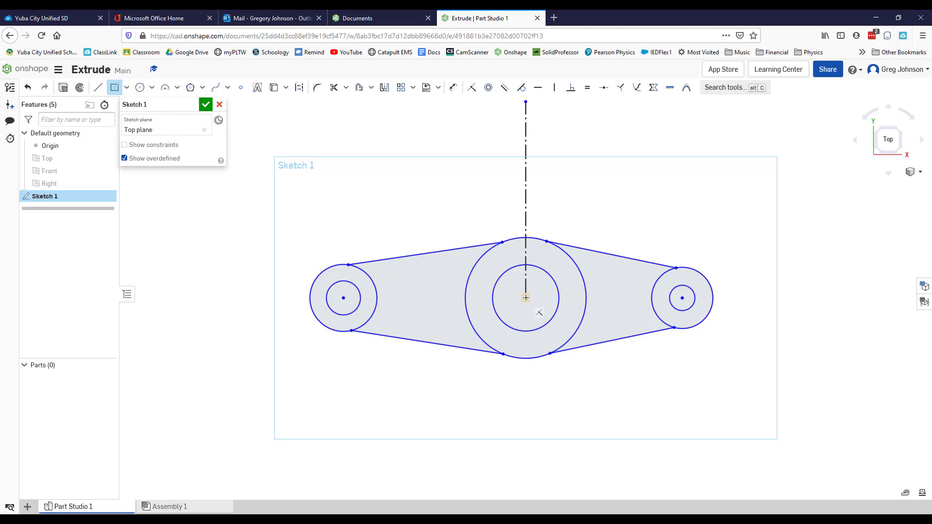
pyautogui.click(526, 297)
pyautogui.click(571, 286)
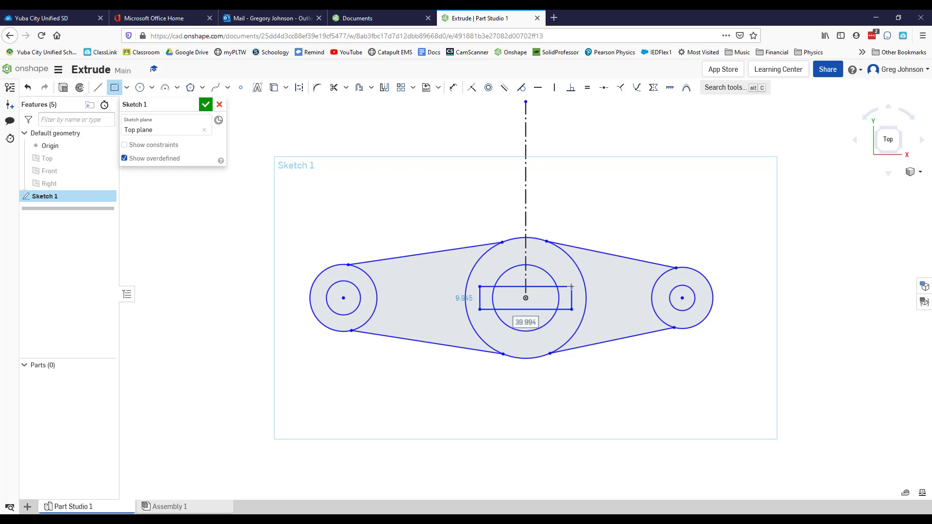
pyautogui.press('Escape')
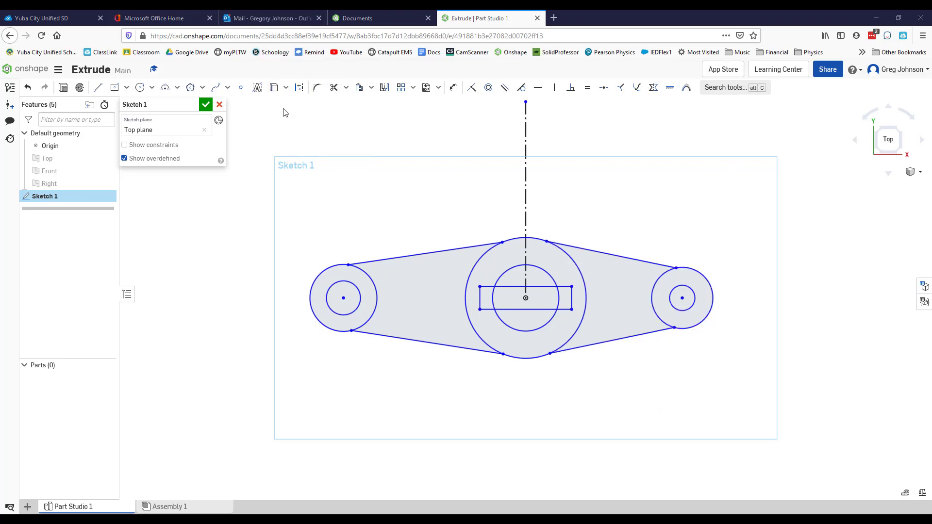
# - Switch to the Extrude exercise page, read the Step 3 instructions on slide 3, and return to the sketch
pyautogui.hotkey('alt', 'Tab')
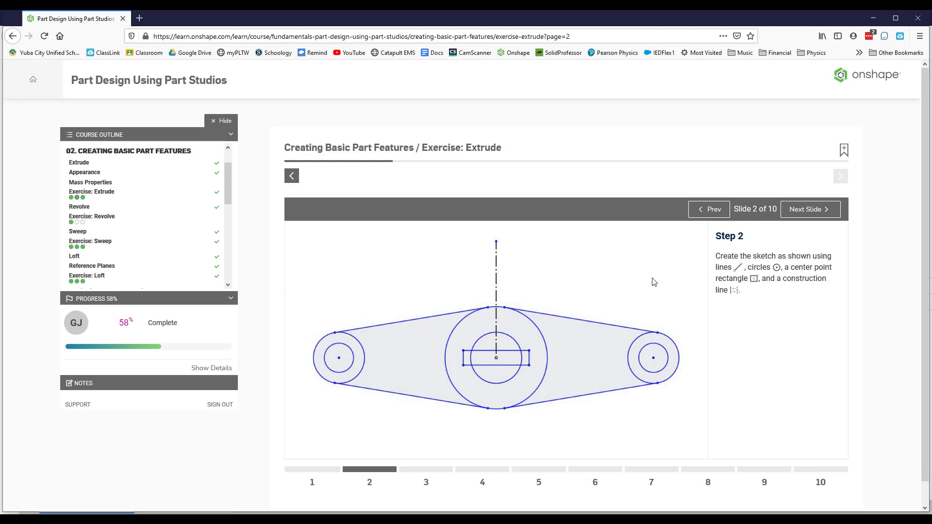
pyautogui.click(799, 210)
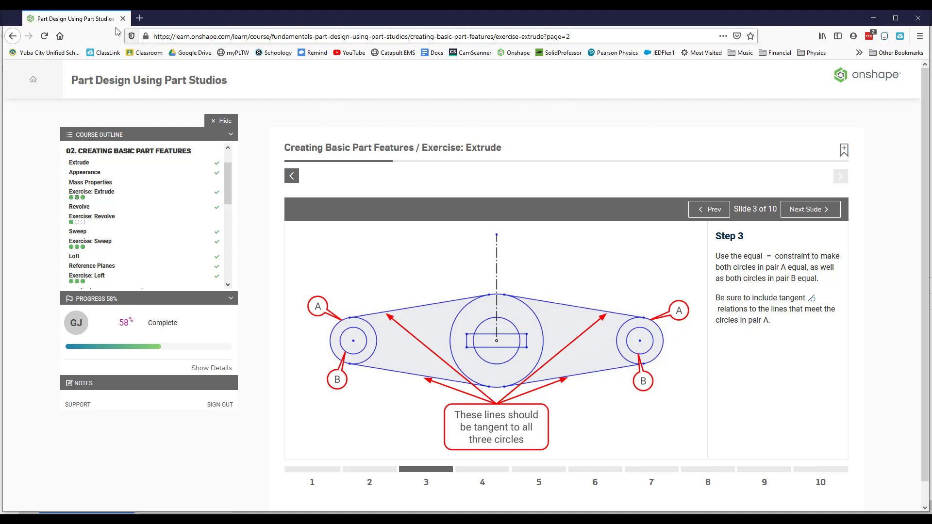
pyautogui.hotkey('alt', 'Tab')
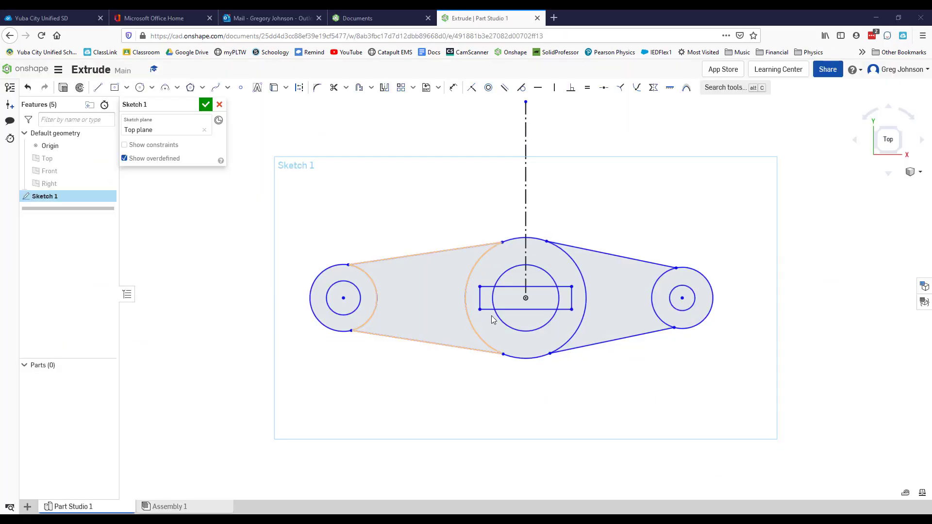
# - Apply Equal constraints between the left and right inner circles and between the left and right outer circles
pyautogui.click(358, 293)
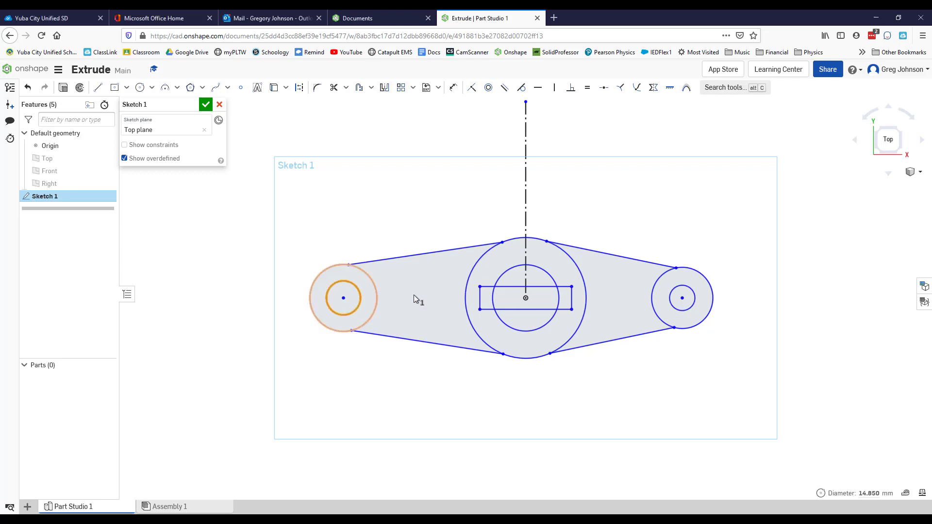
pyautogui.click(669, 295)
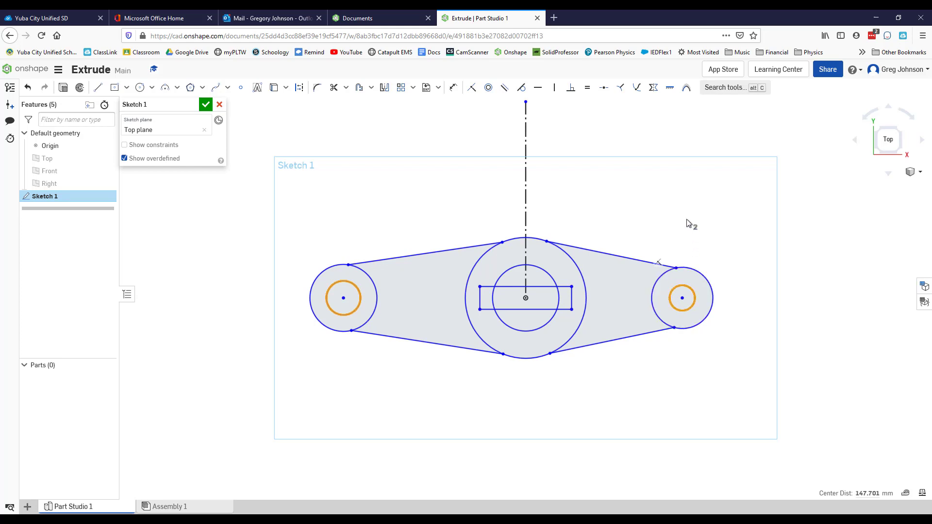
pyautogui.press('e')
pyautogui.press('e')
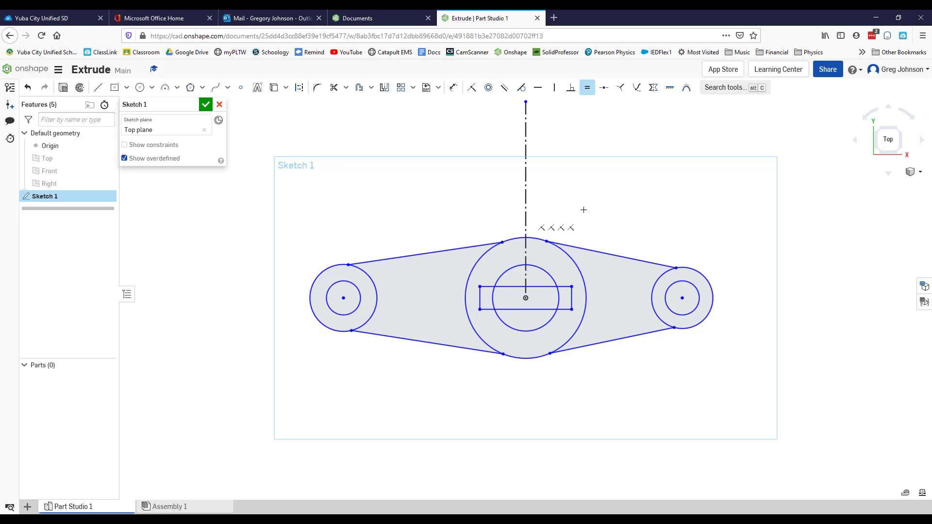
pyautogui.click(360, 294)
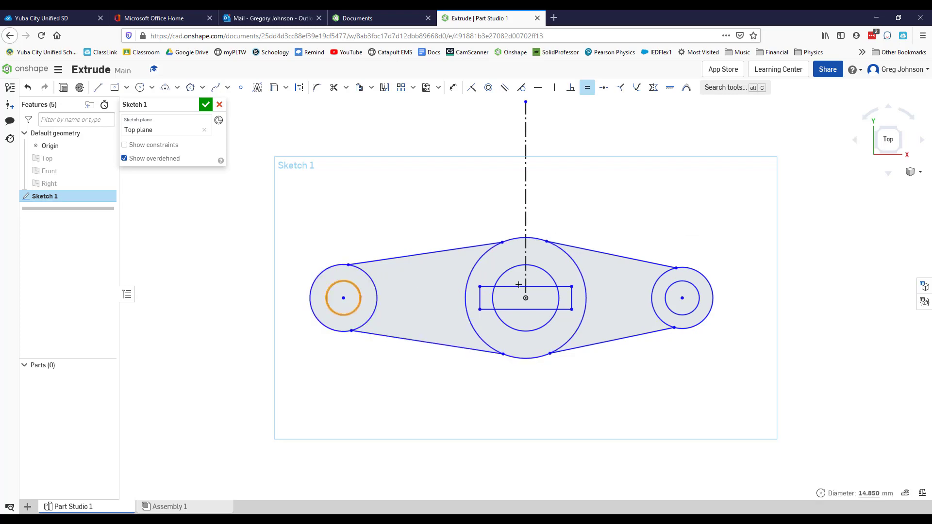
pyautogui.click(667, 288)
pyautogui.click(332, 266)
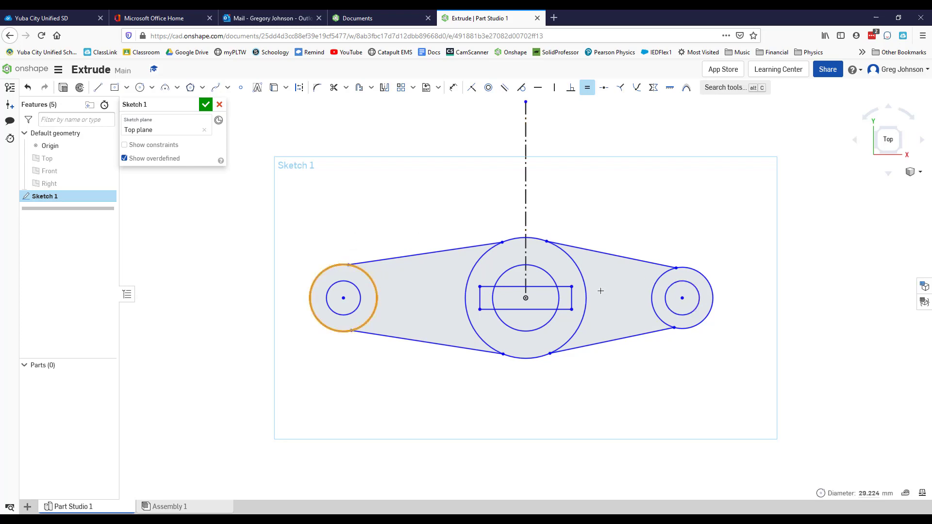
pyautogui.click(706, 283)
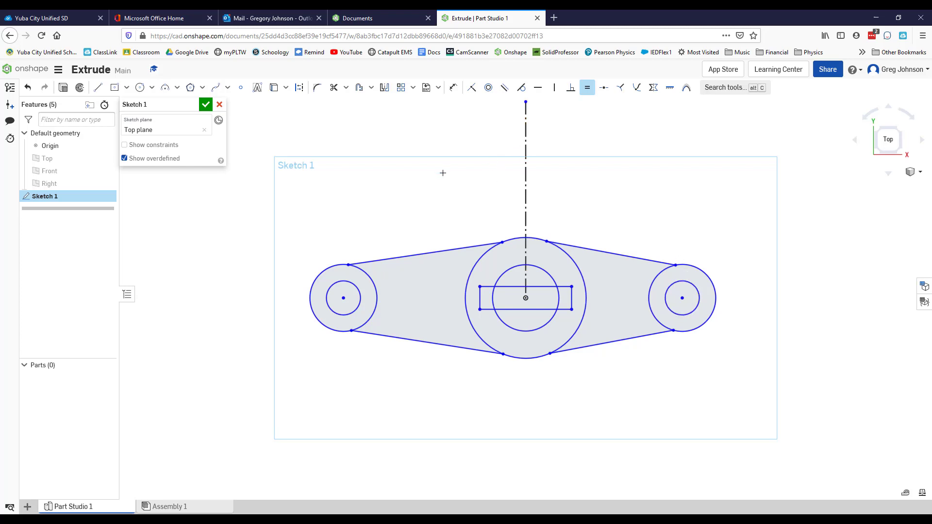
# - Make the upper and lower lines on the left arm tangent to the left and centre outer circles
pyautogui.press('t')
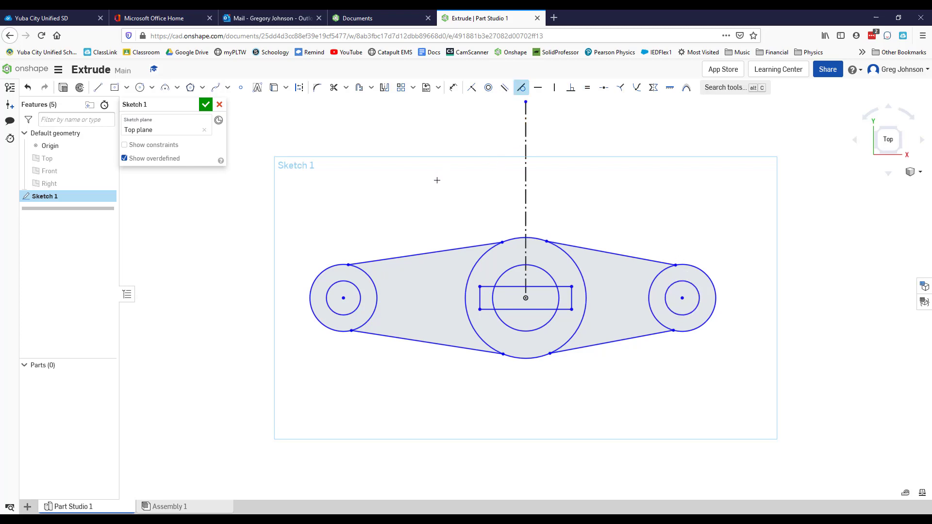
pyautogui.click(373, 257)
pyautogui.click(339, 265)
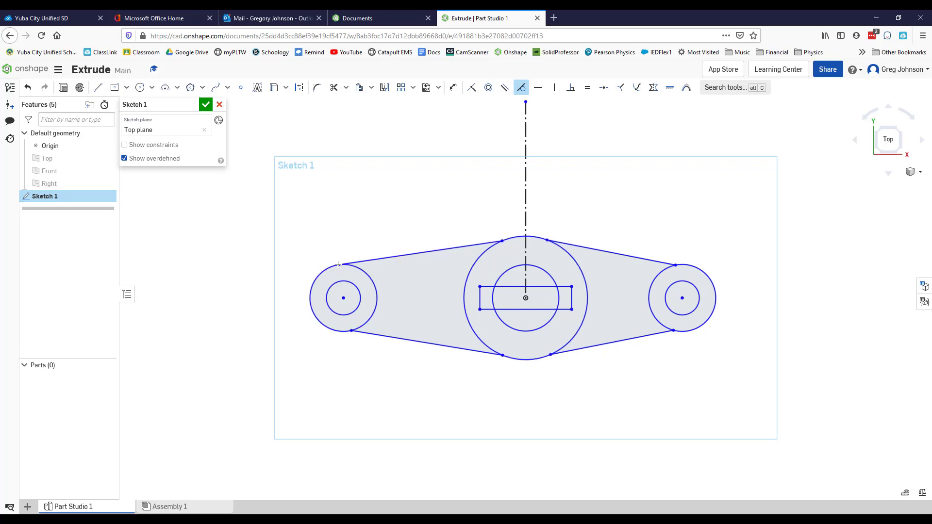
pyautogui.click(452, 248)
pyautogui.click(522, 236)
pyautogui.click(371, 334)
pyautogui.click(335, 331)
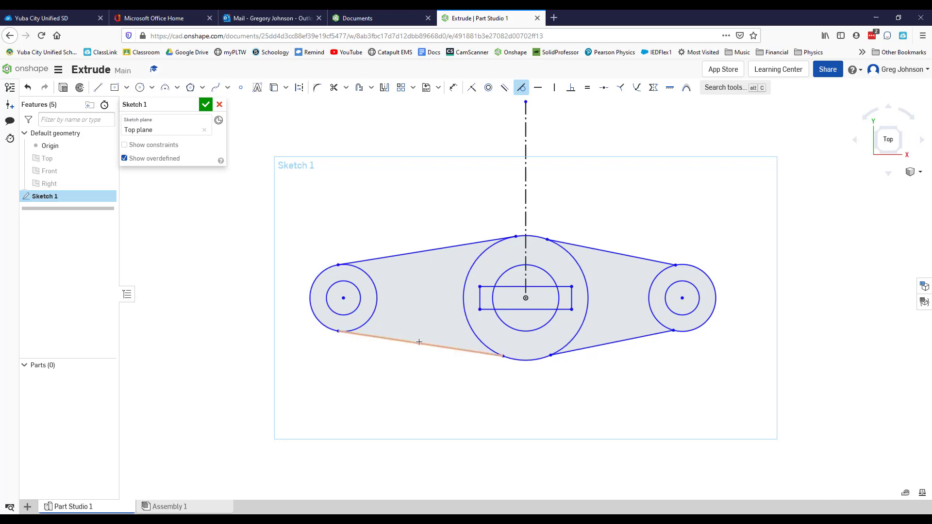
pyautogui.click(418, 343)
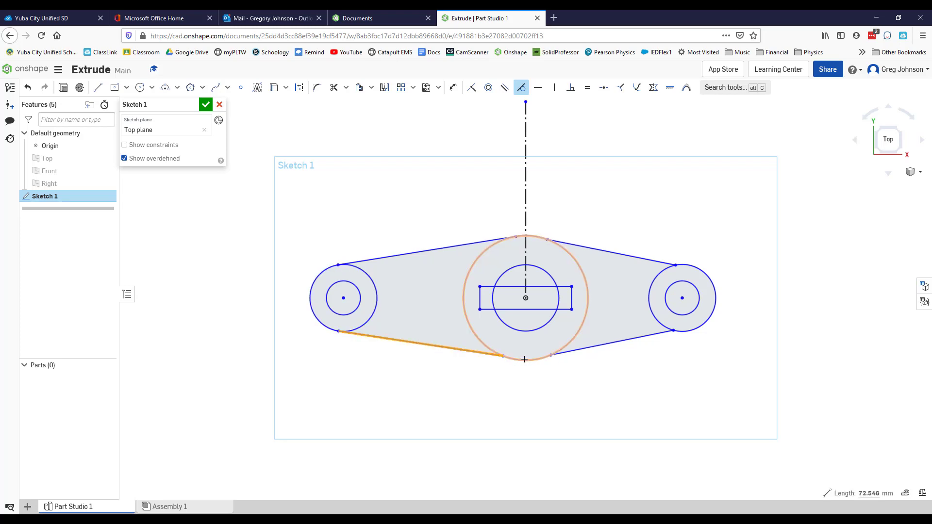
pyautogui.click(524, 359)
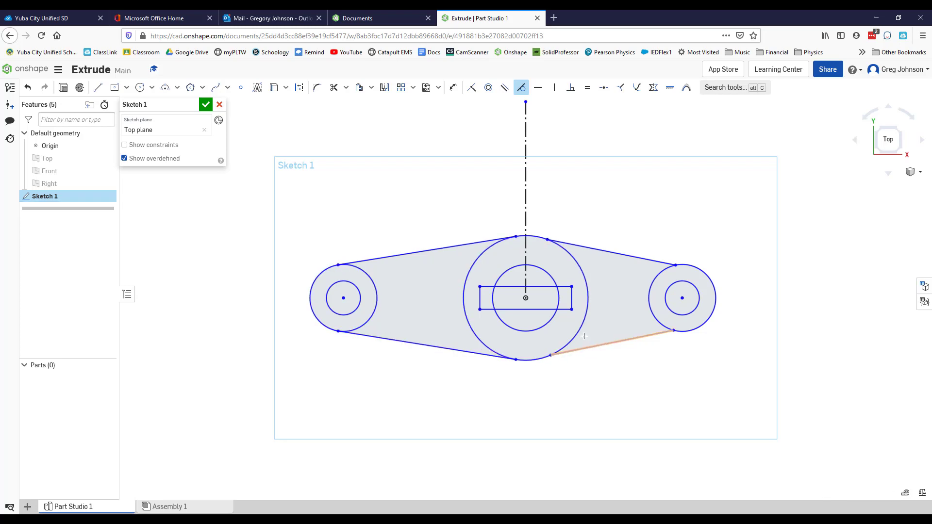
# - Make the upper and lower lines on the right arm tangent to the centre and right outer circles
pyautogui.click(609, 252)
pyautogui.click(580, 264)
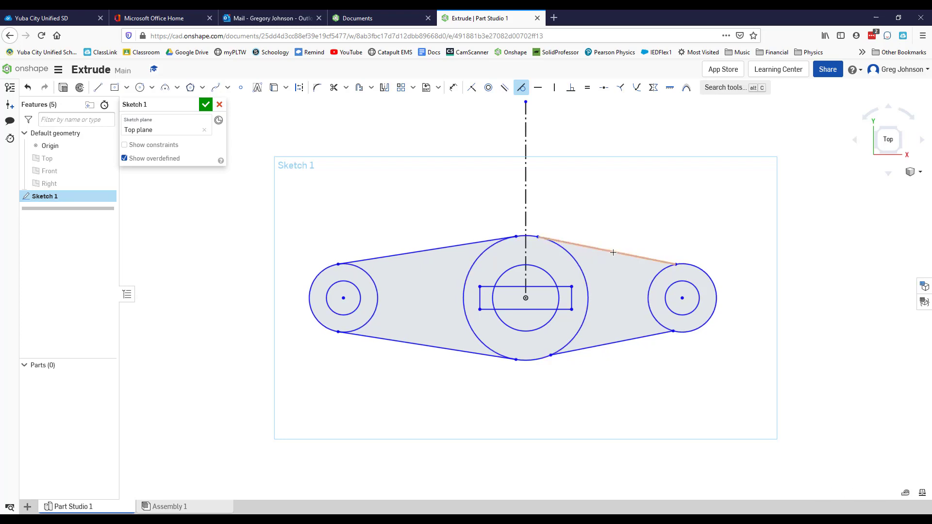
pyautogui.click(613, 252)
pyautogui.click(649, 306)
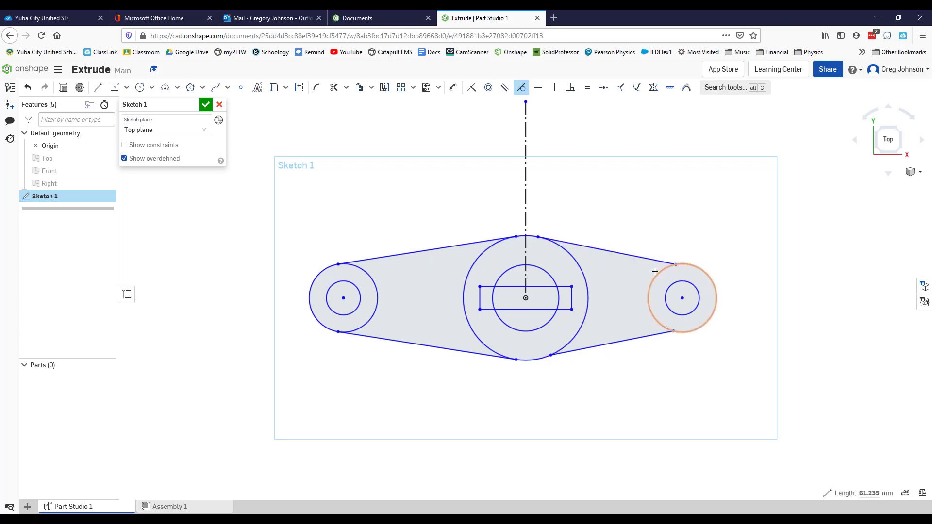
pyautogui.click(610, 342)
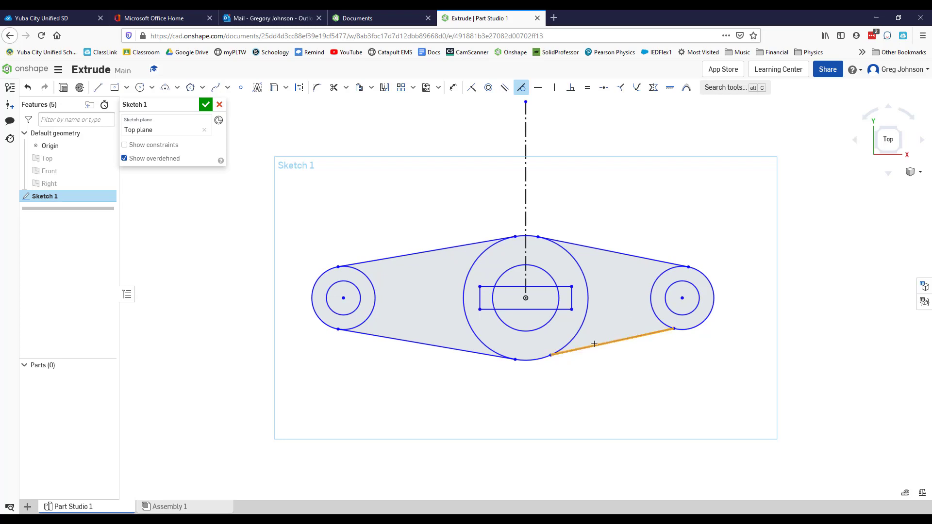
pyautogui.click(530, 359)
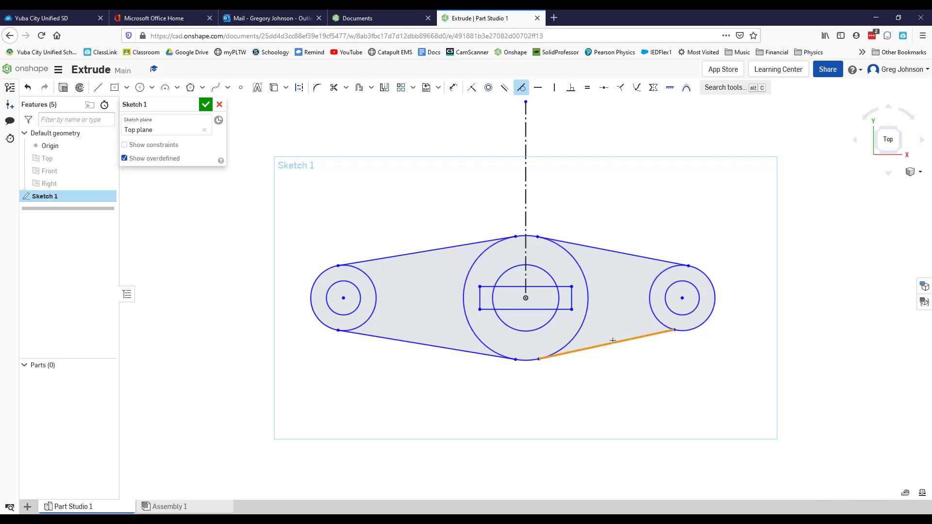
pyautogui.click(638, 336)
pyautogui.click(677, 331)
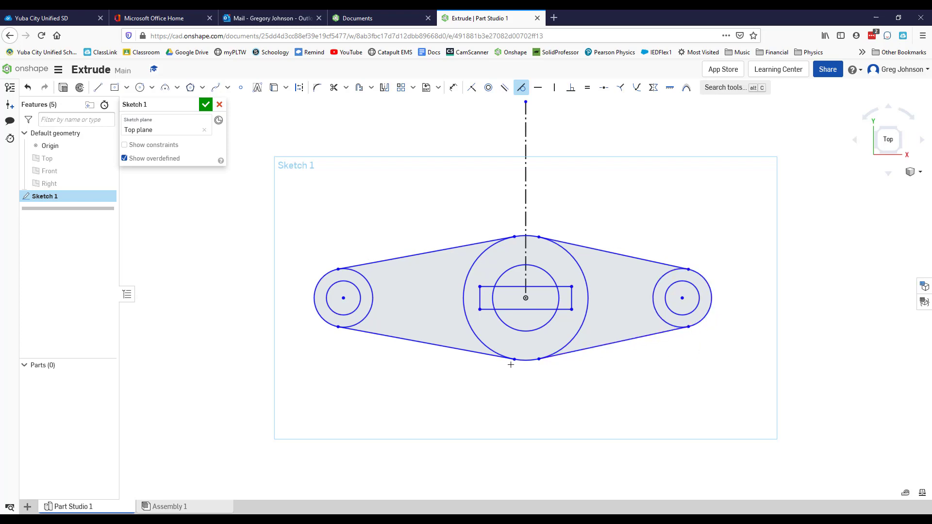
pyautogui.click(486, 242)
pyautogui.click(554, 236)
# - Switch to the Extrude exercise page and advance to the slide after Step 3
pyautogui.moveTo(219, 46); pyautogui.dragTo(301, 198)
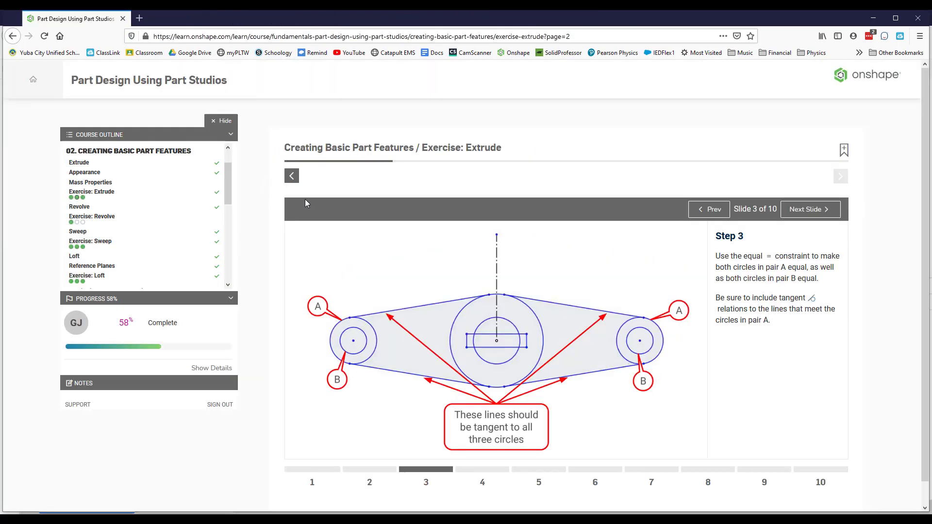
pyautogui.click(828, 209)
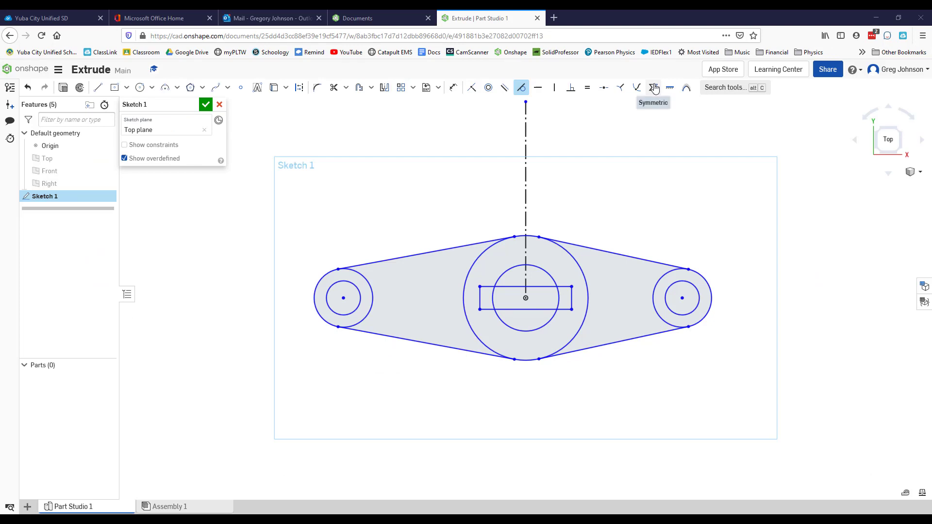
# - Apply a Symmetric constraint between the left and right circle centre points about the vertical construction line
pyautogui.click(653, 87)
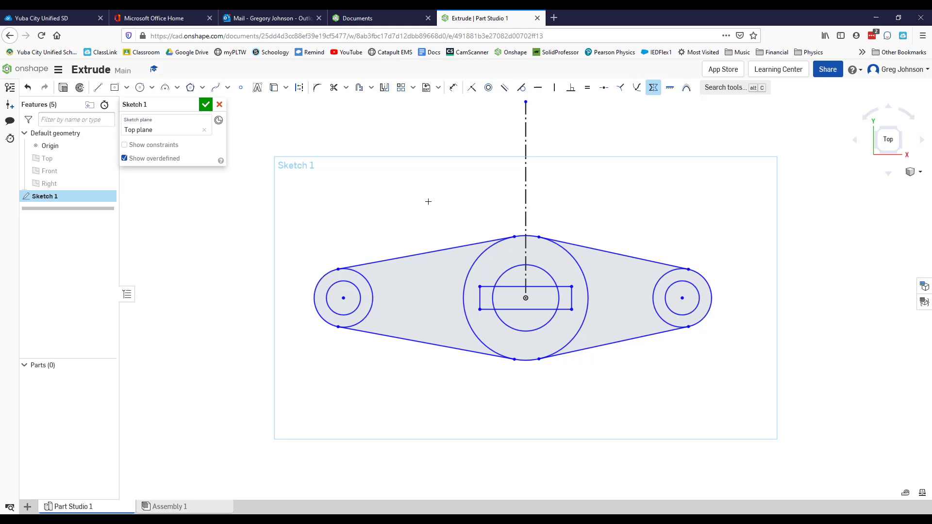
pyautogui.click(653, 87)
pyautogui.click(343, 298)
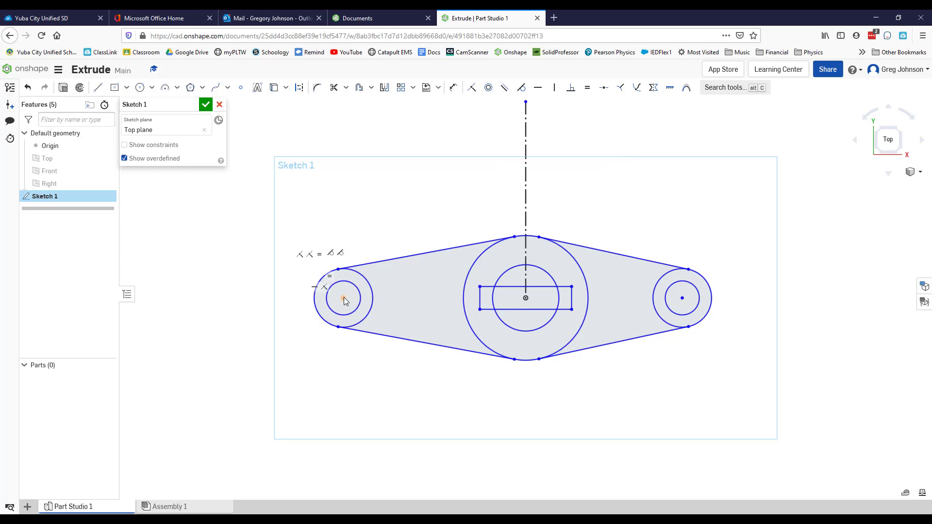
pyautogui.press('d')
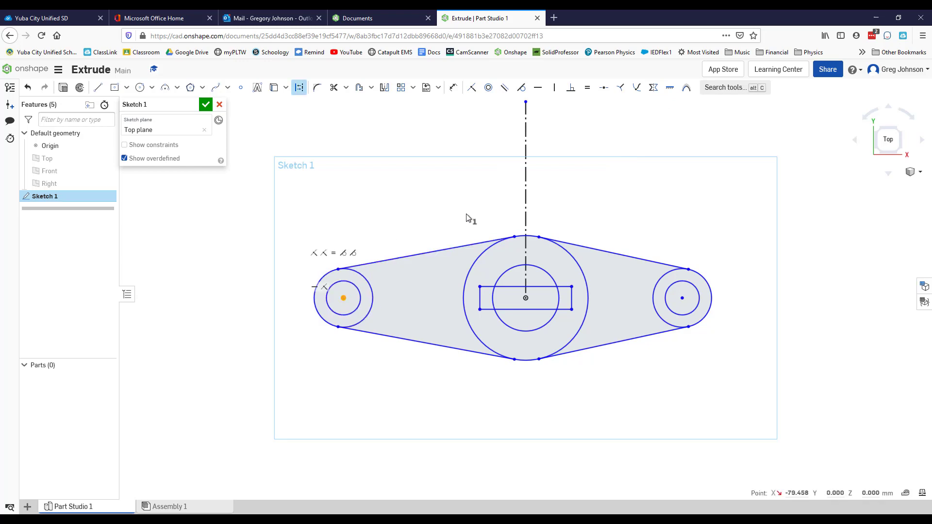
pyautogui.click(681, 298)
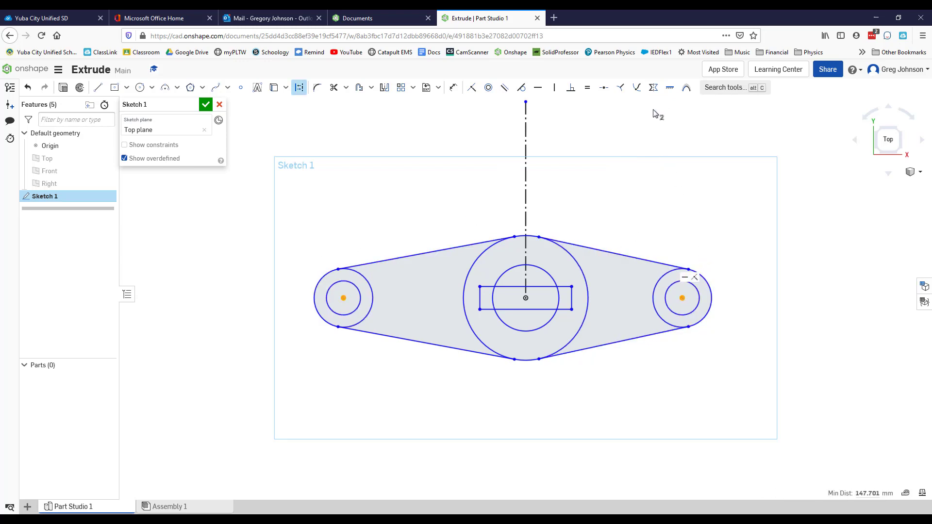
pyautogui.click(653, 87)
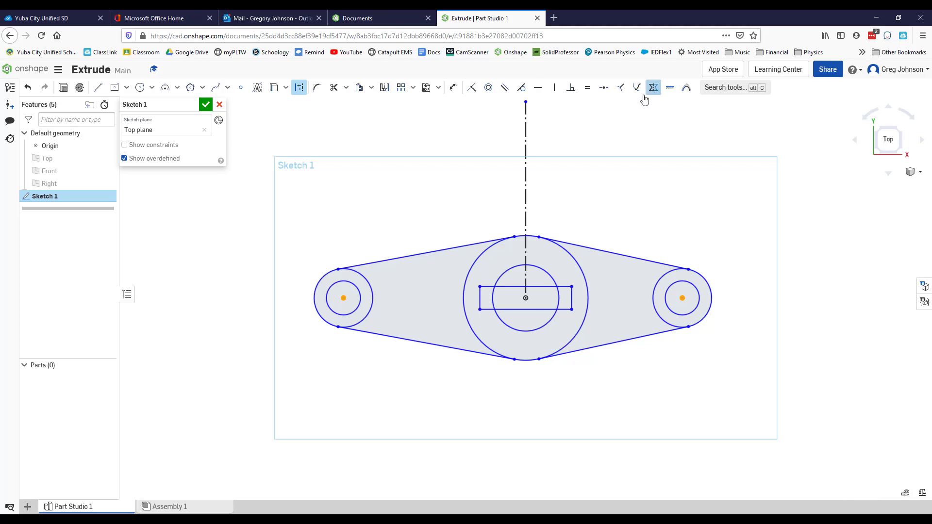
pyautogui.click(524, 162)
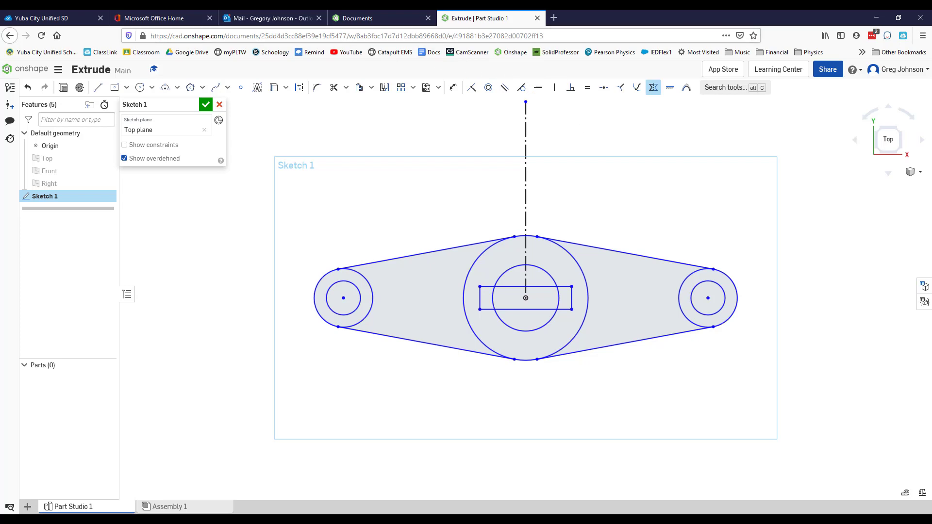
# - Switch to the Extrude exercise page and advance to the Step 5 slide
pyautogui.hotkey('alt', 'Tab')
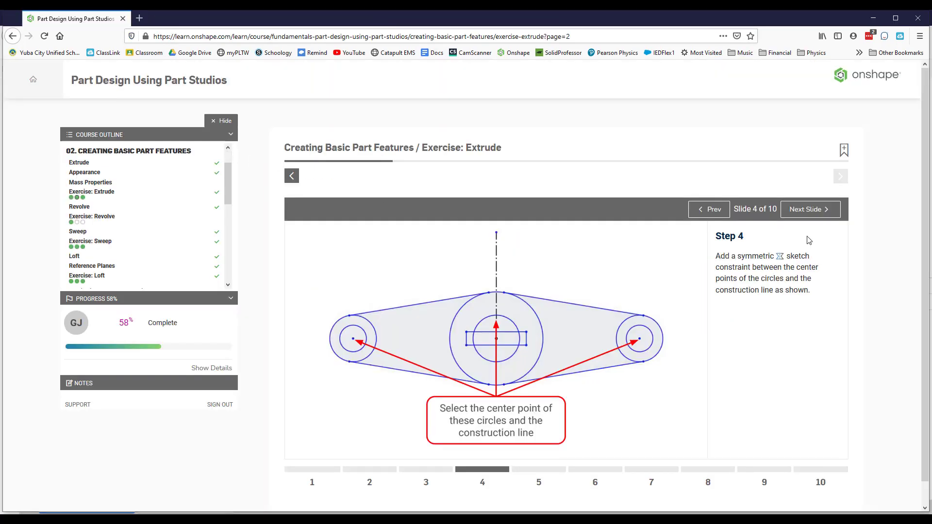
pyautogui.click(809, 209)
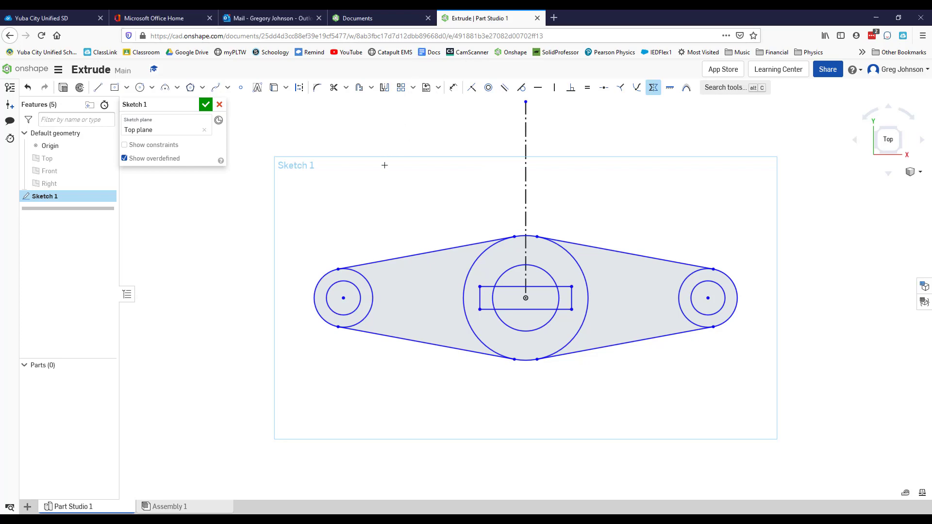
# - Dimension the left arm's outer circle to 35 mm diameter and its inner circle to 20 mm diameter
pyautogui.press('u')
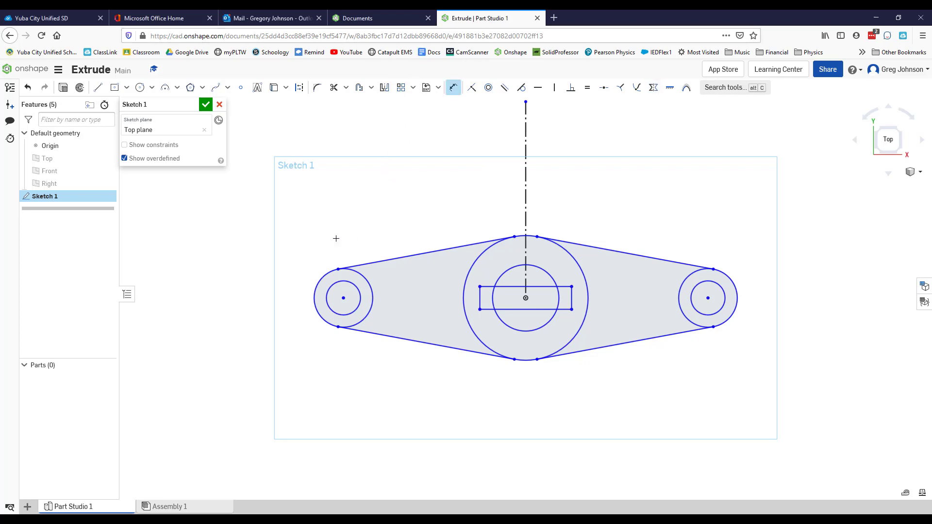
pyautogui.click(321, 274)
pyautogui.click(297, 234)
pyautogui.write('35')
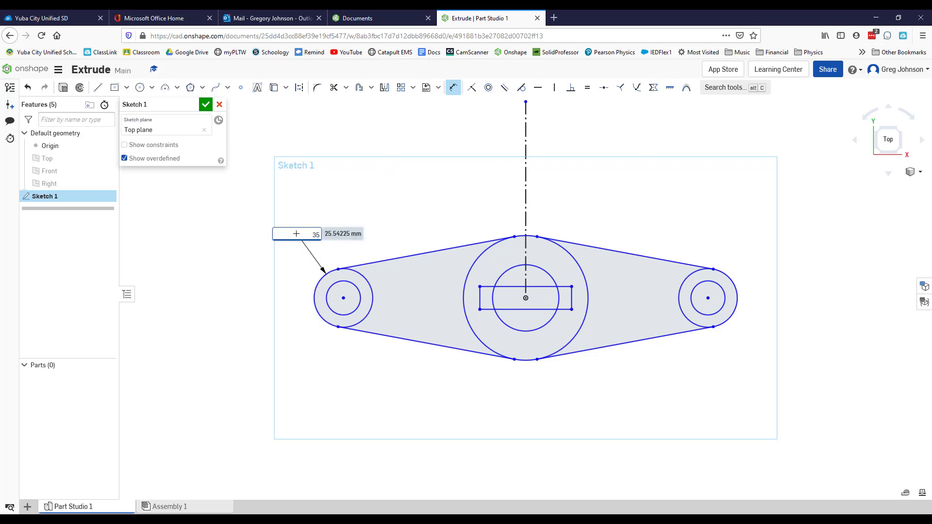
pyautogui.press('Return')
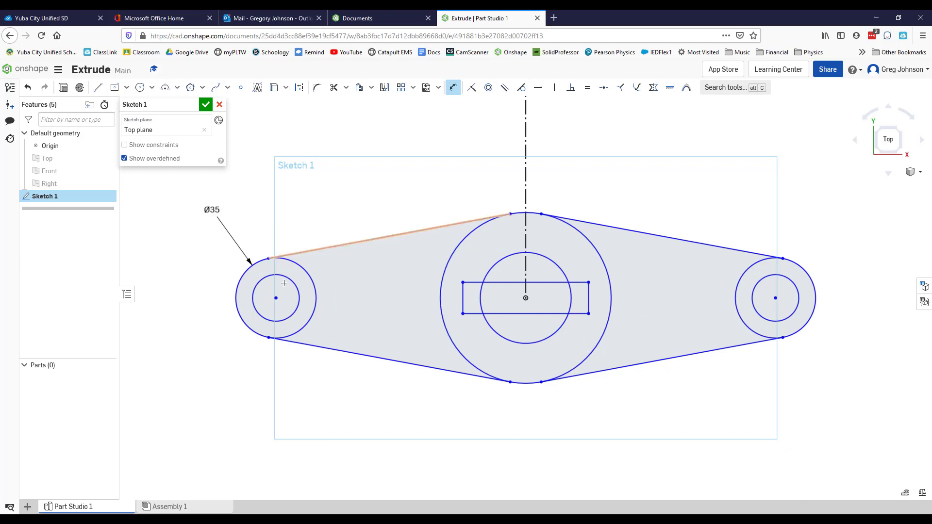
pyautogui.click(259, 315)
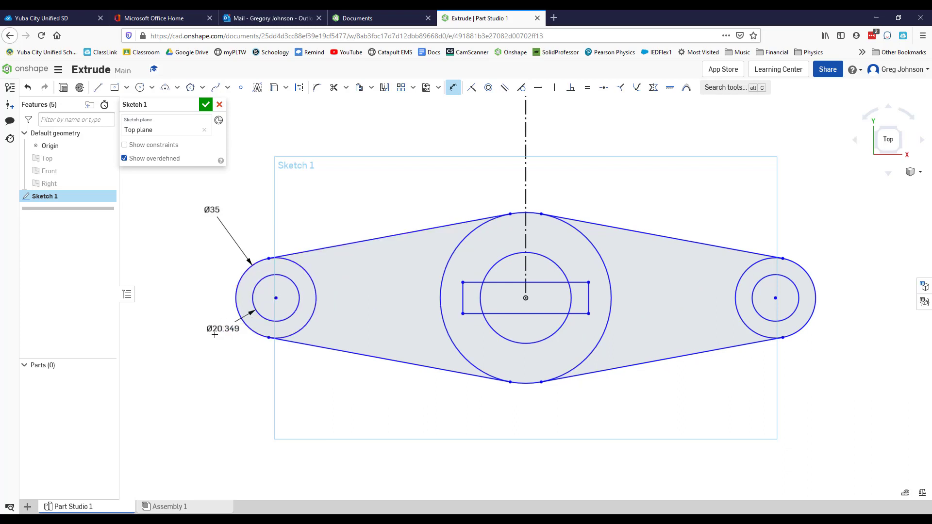
pyautogui.click(201, 344)
pyautogui.write('20')
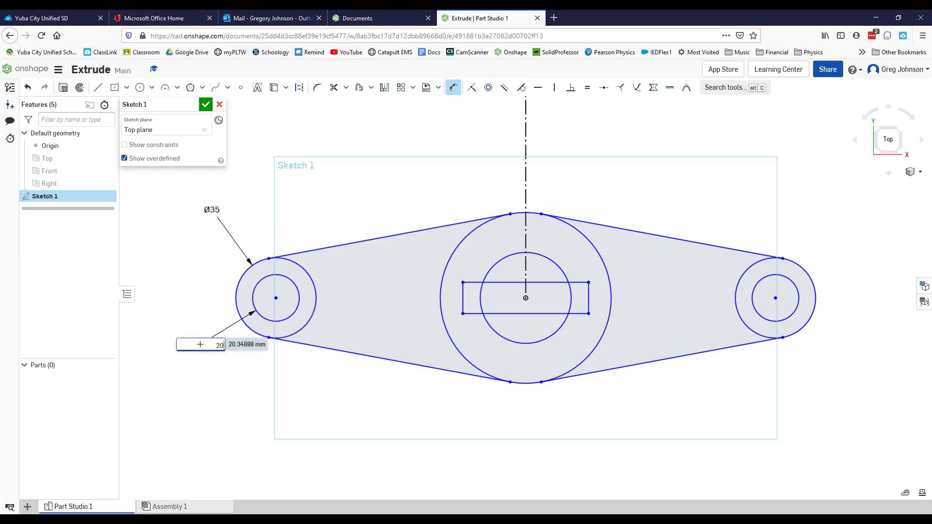
pyautogui.press('Return')
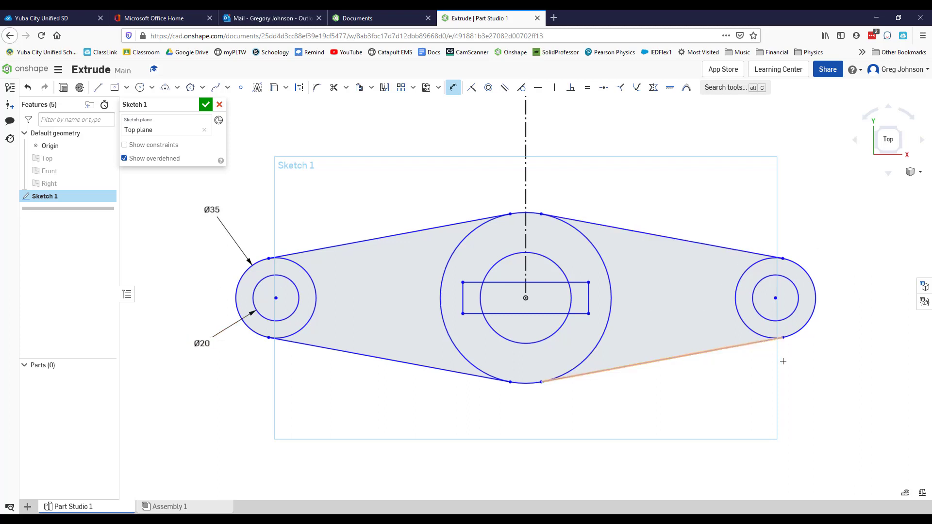
# - Dimension the centre outer circle to 70 mm diameter and the centre inner circle to 35 mm diameter
pyautogui.click(476, 227)
pyautogui.click(436, 180)
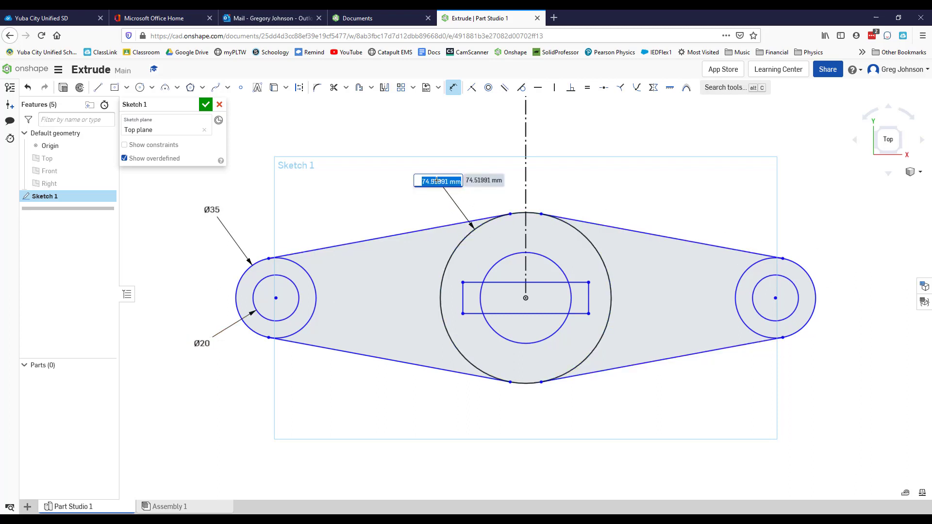
pyautogui.write('70')
pyautogui.press('Return')
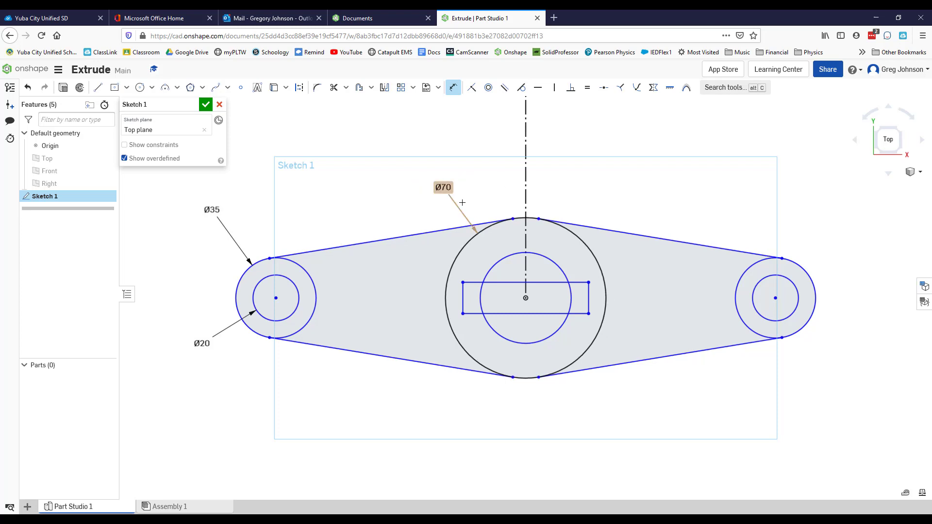
pyautogui.click(499, 261)
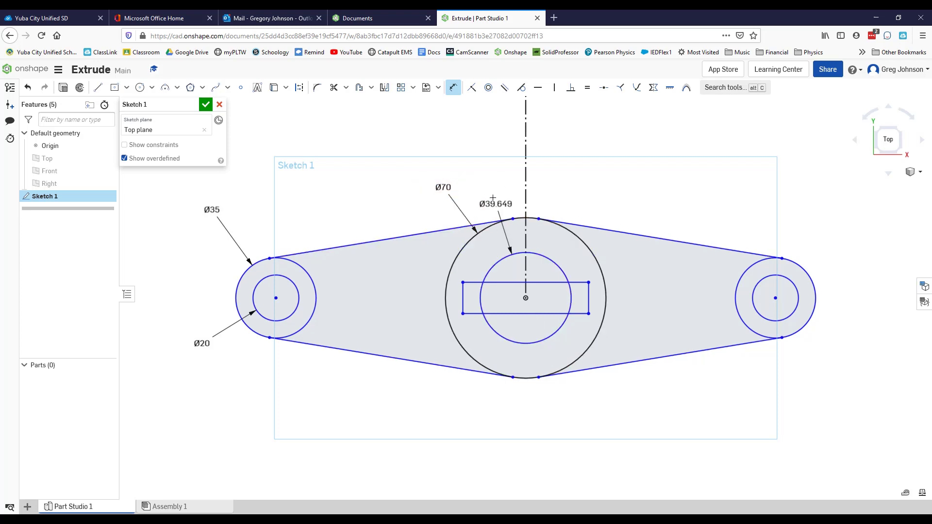
pyautogui.click(491, 185)
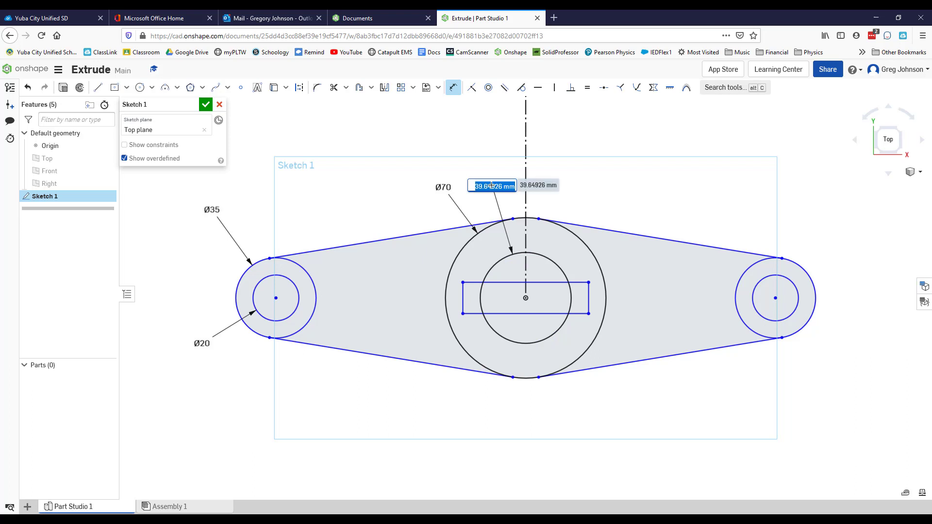
pyautogui.write('35')
pyautogui.press('Return')
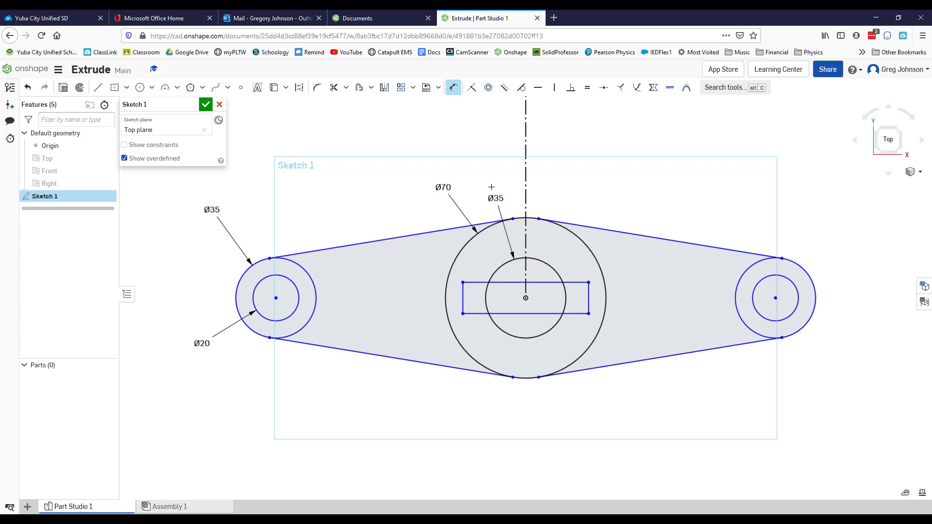
# - Dimension the central rectangle to 45 mm wide and 10 mm high
pyautogui.click(483, 315)
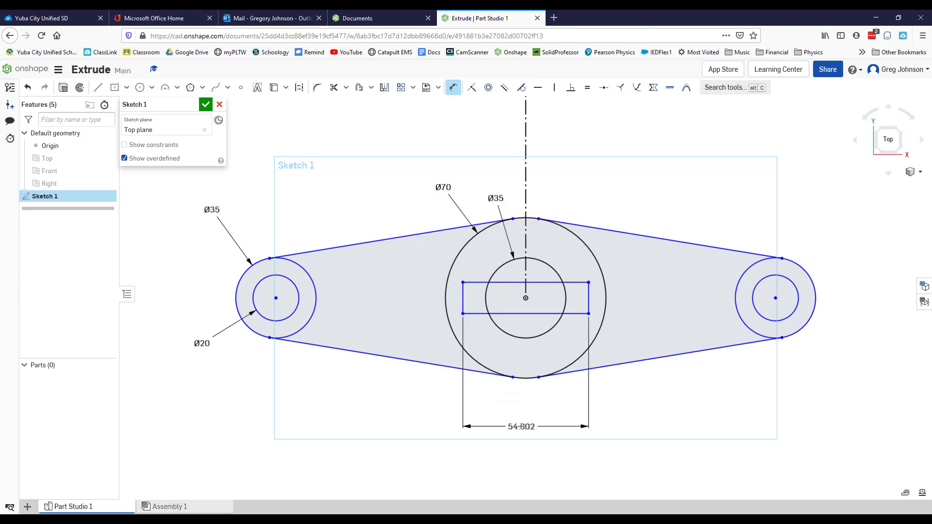
pyautogui.click(521, 427)
pyautogui.write('45')
pyautogui.press('Return')
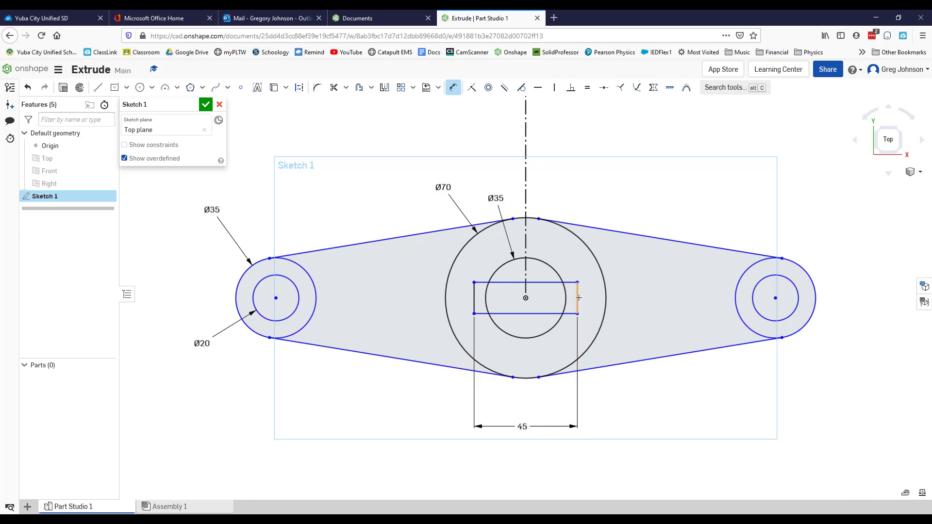
pyautogui.click(577, 298)
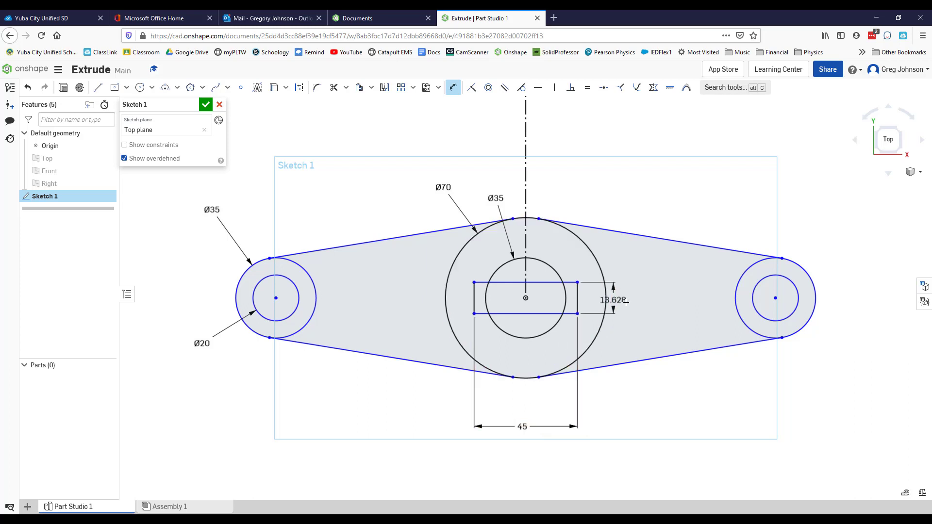
pyautogui.click(644, 266)
pyautogui.write('10')
pyautogui.press('Return')
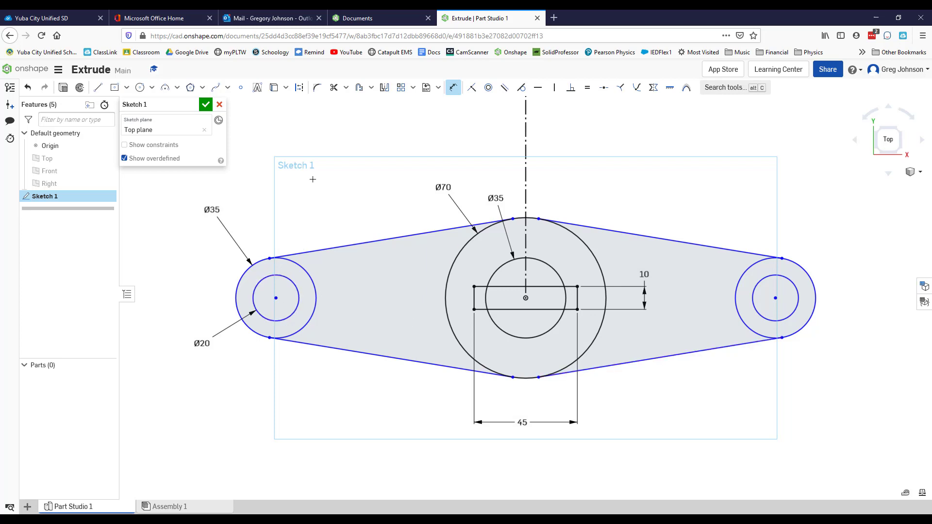
pyautogui.press('Escape')
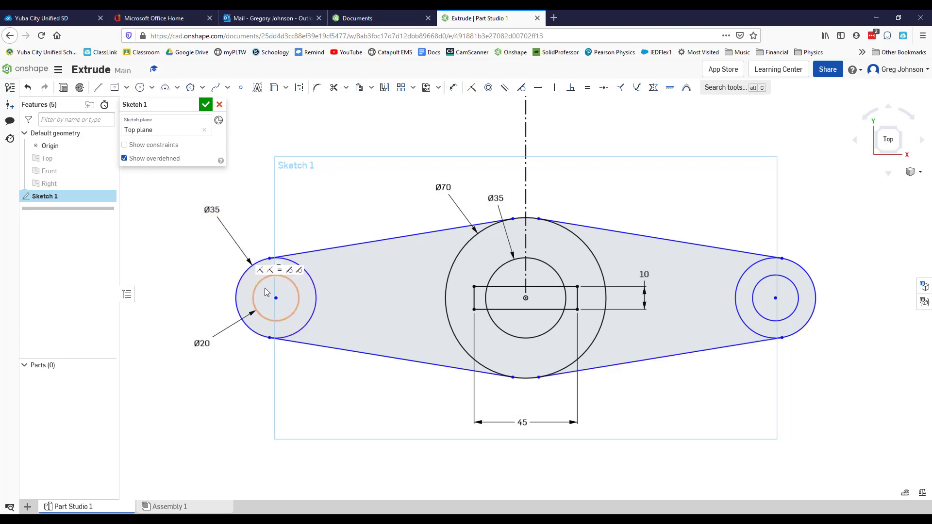
# - Place a sketch point on the outermost edge of the left outer circle and another on that of the right outer circle
pyautogui.moveTo(279, 302)
pyautogui.mouseDown()
pyautogui.moveTo(329, 303)
pyautogui.moveTo(267, 298)
pyautogui.moveTo(284, 298)
pyautogui.mouseUp()
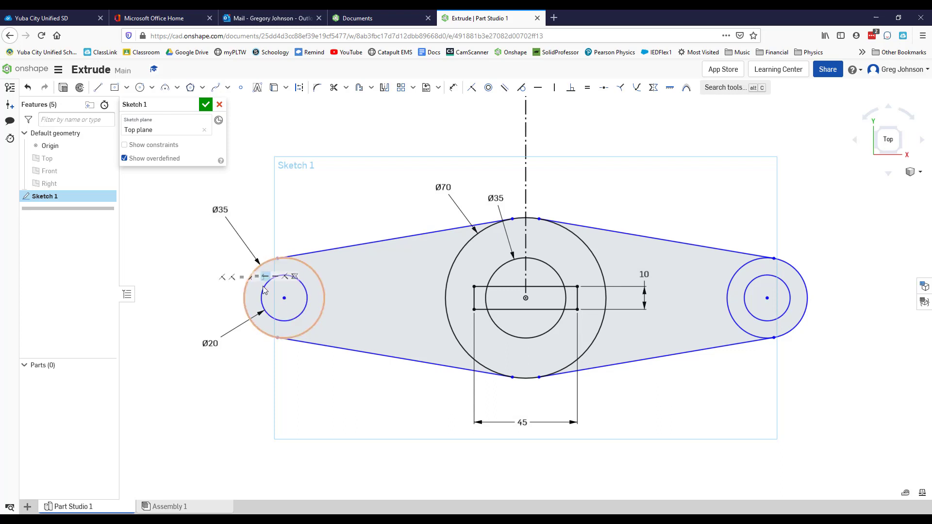
pyautogui.click(241, 89)
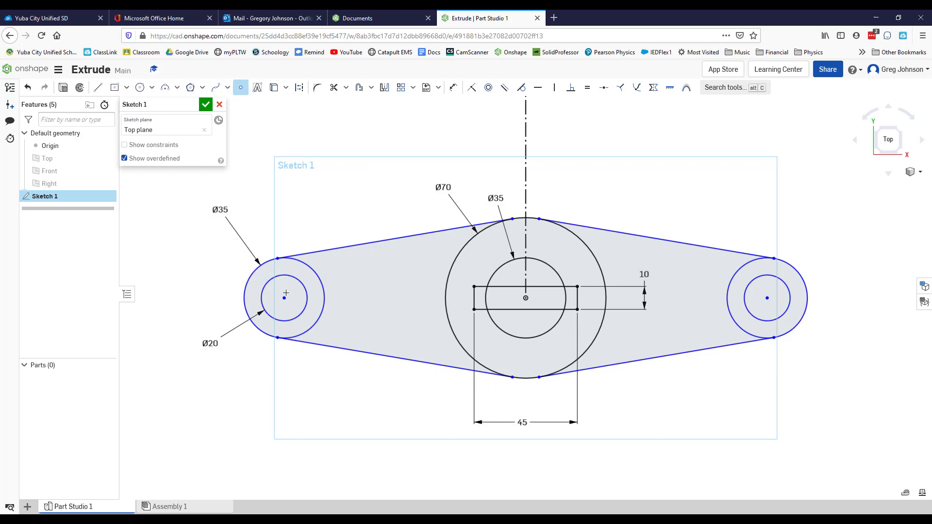
pyautogui.click(243, 298)
pyautogui.click(807, 299)
# - Set the lever's overall length to 250 mm with a horizontal dimension between the two outermost edge points
pyautogui.press('d')
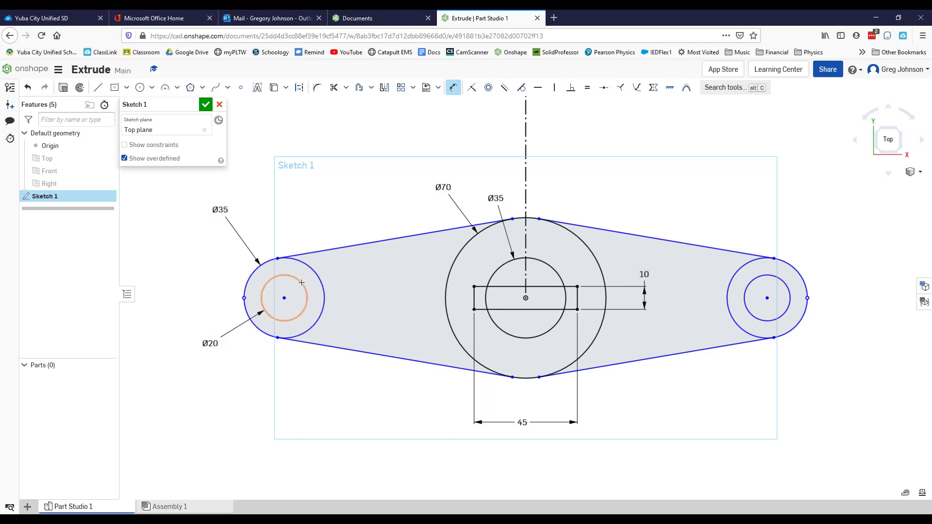
pyautogui.click(808, 298)
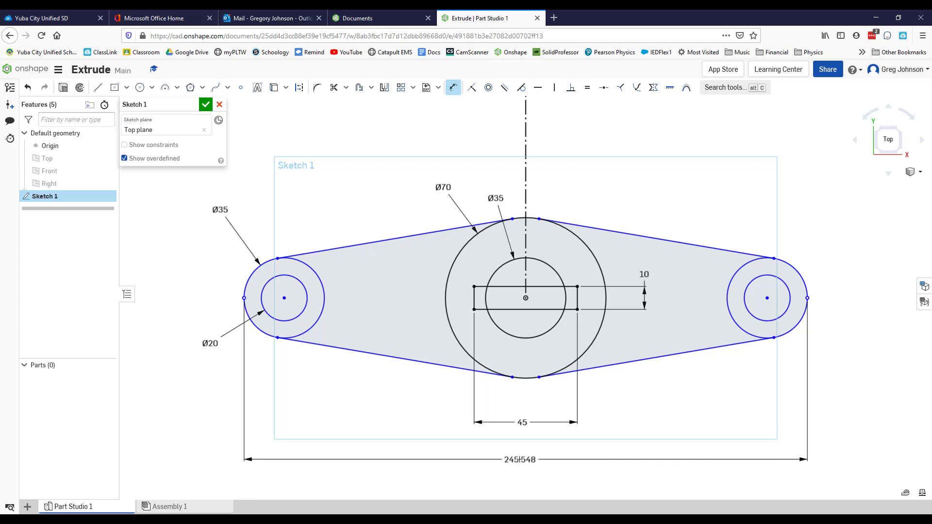
pyautogui.click(522, 458)
pyautogui.write('250')
pyautogui.press('Return')
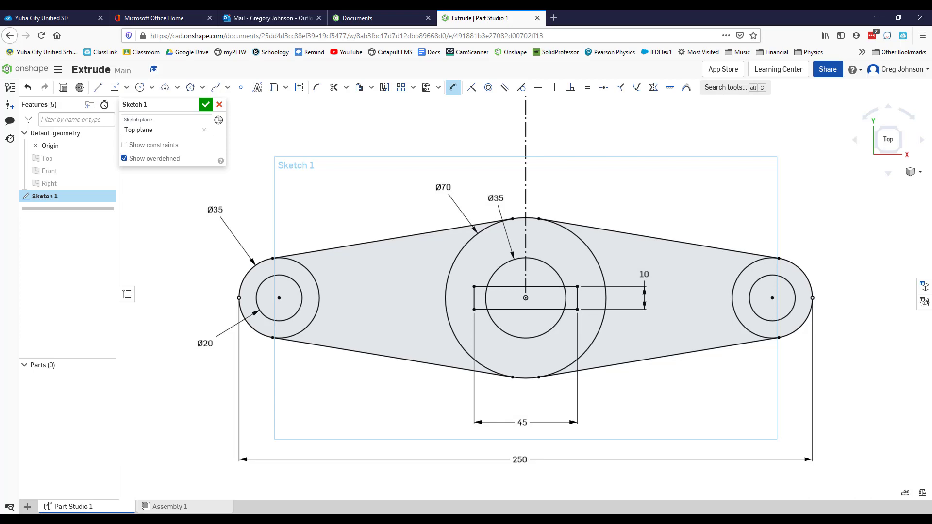
# - Switch to the Extrude exercise page, show the Step 6 slide, and return to the Part Studio
pyautogui.moveTo(167, 10); pyautogui.dragTo(177, 239)
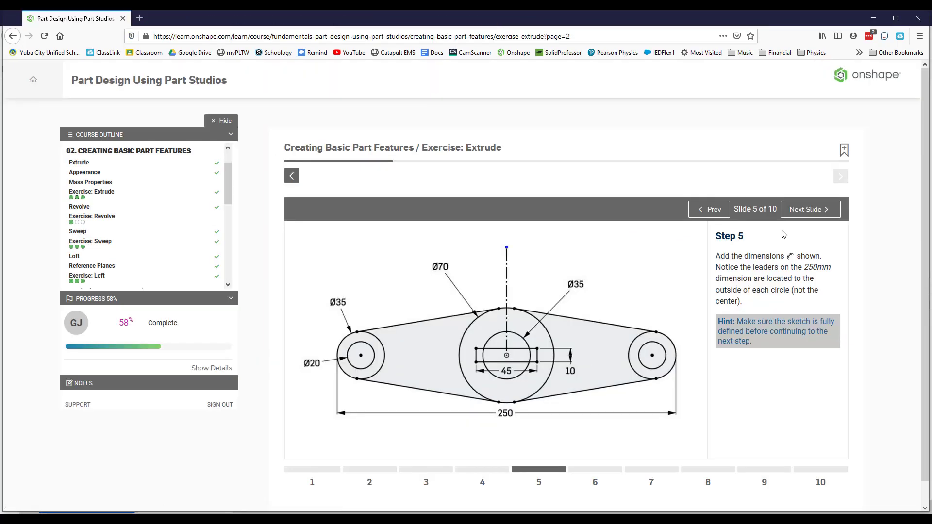
pyautogui.click(805, 212)
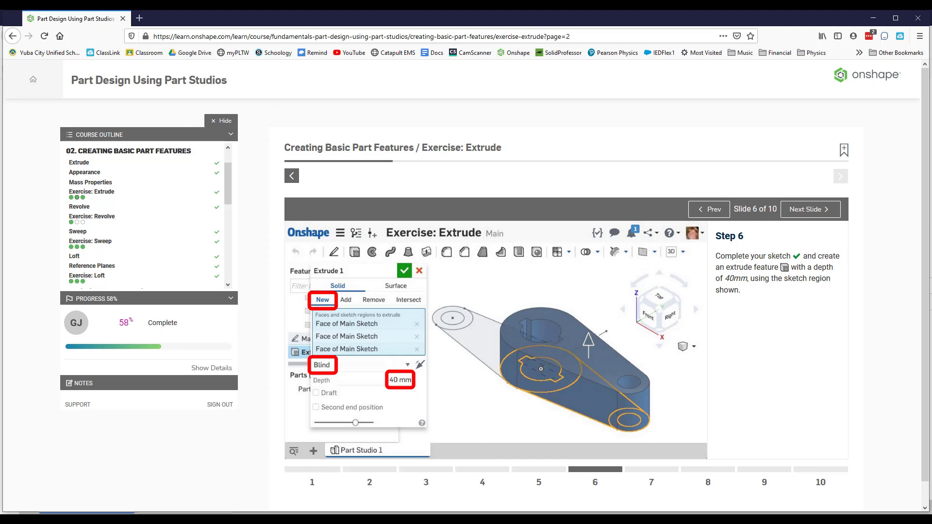
pyautogui.hotkey('alt', 'Tab')
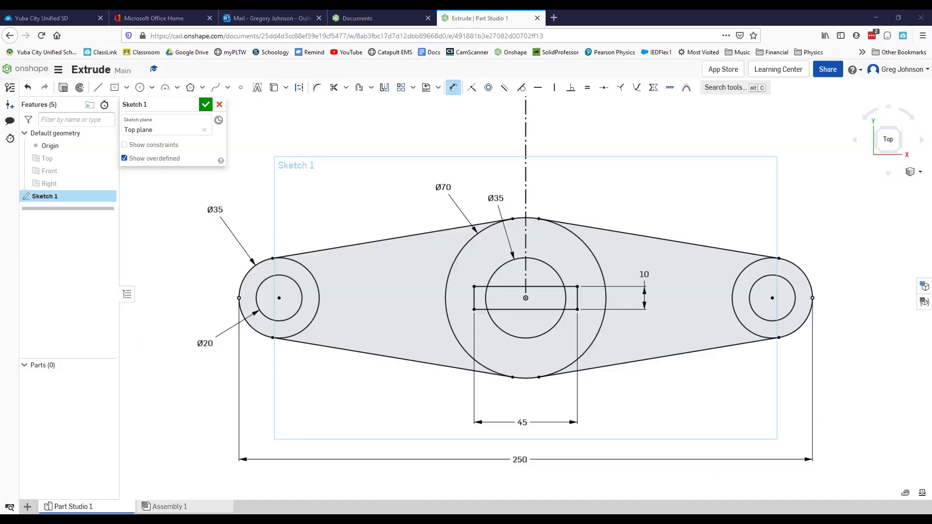
# - Close the lever sketch and switch the model to the isometric view
pyautogui.click(219, 105)
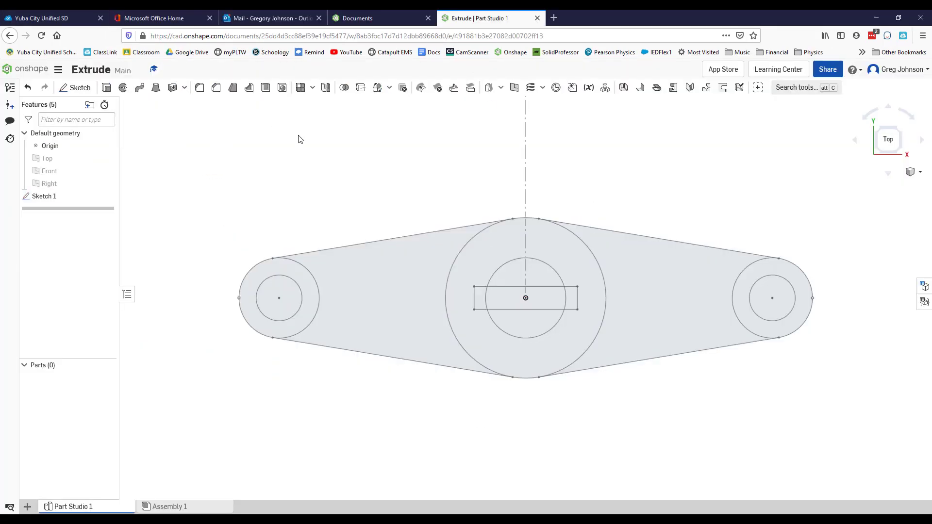
pyautogui.click(913, 174)
pyautogui.click(896, 188)
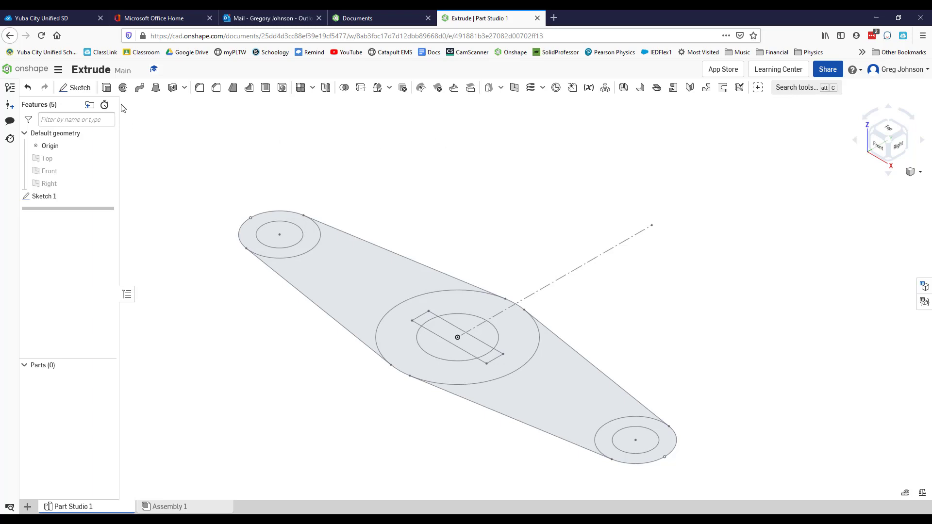
# - Extrude the slotted central ring, right arm and right end ring as a new solid with a 40 mm blind depth, and show Sketch 1 again
pyautogui.click(106, 87)
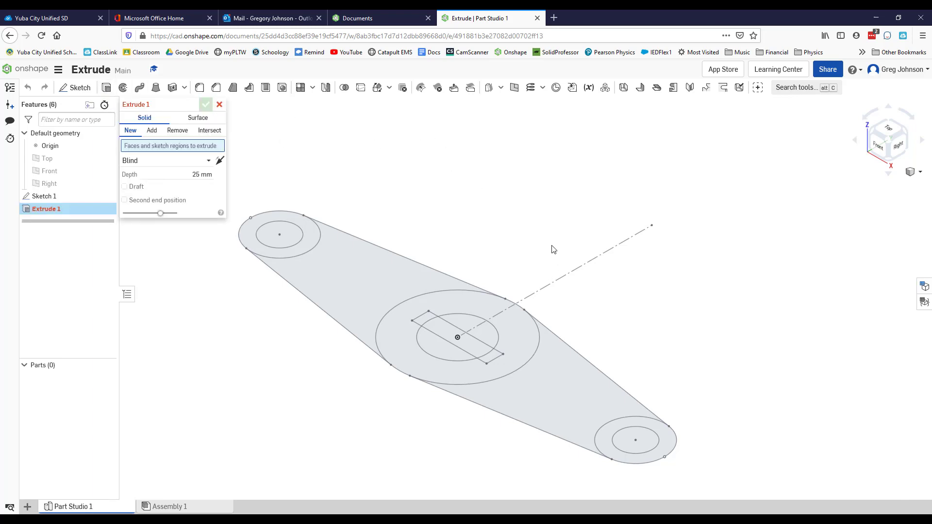
pyautogui.click(399, 342)
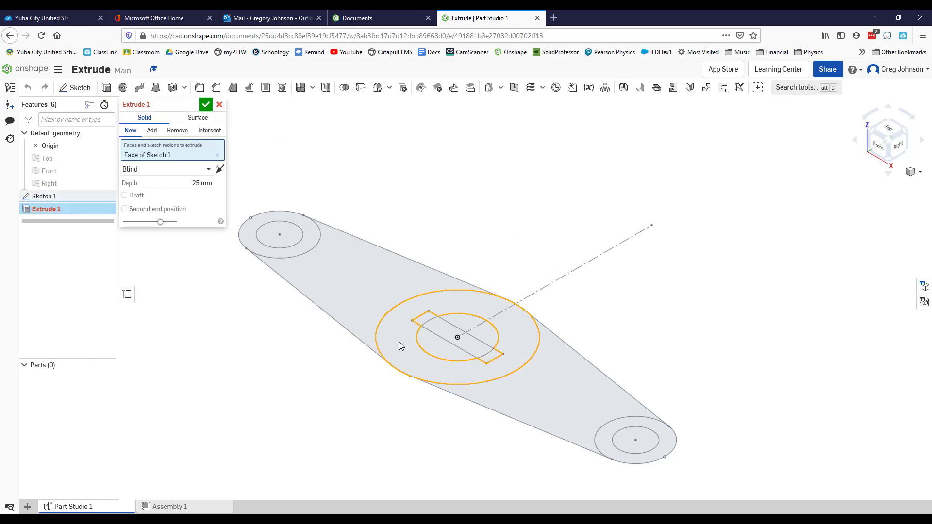
pyautogui.click(562, 408)
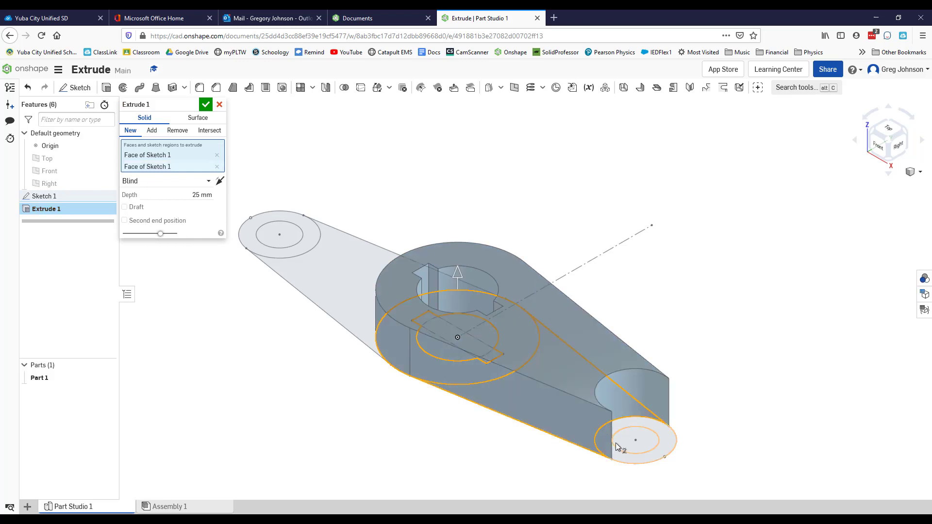
pyautogui.click(648, 459)
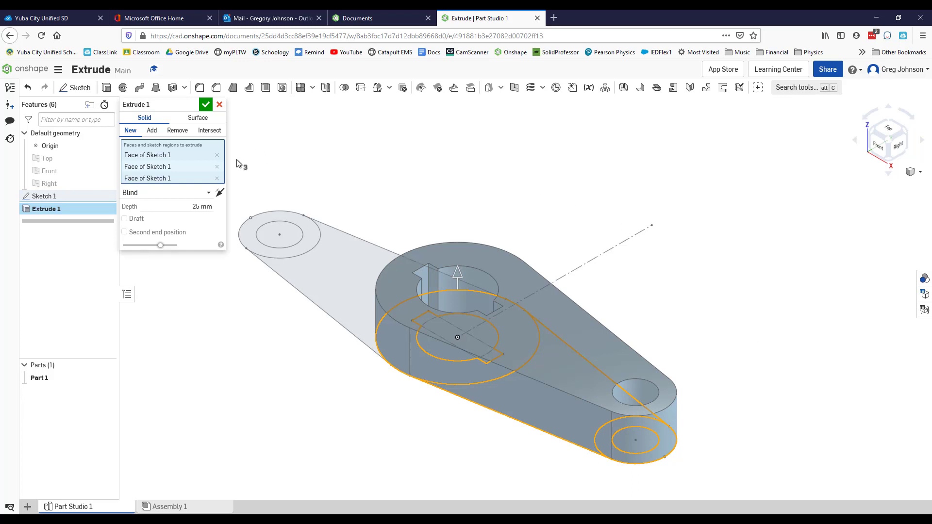
pyautogui.click(189, 205)
pyautogui.write('4')
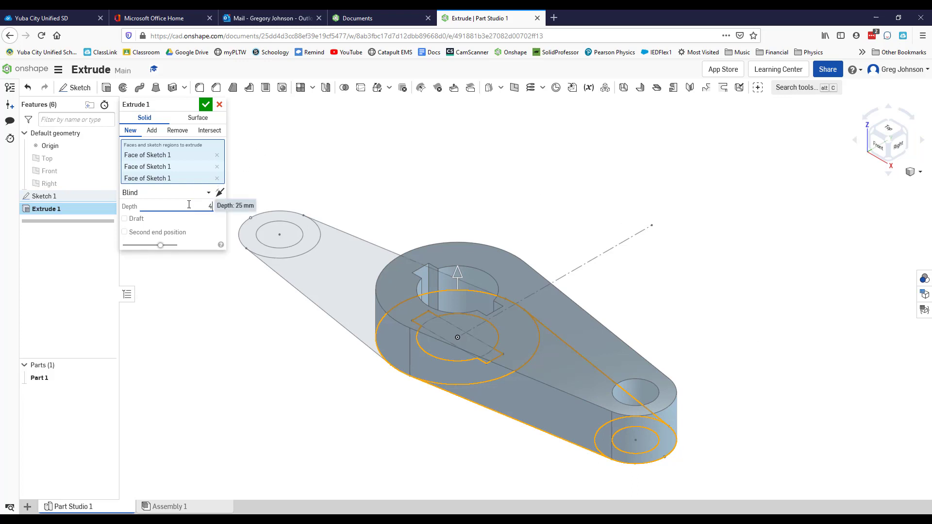
pyautogui.write('0')
pyautogui.press('Return')
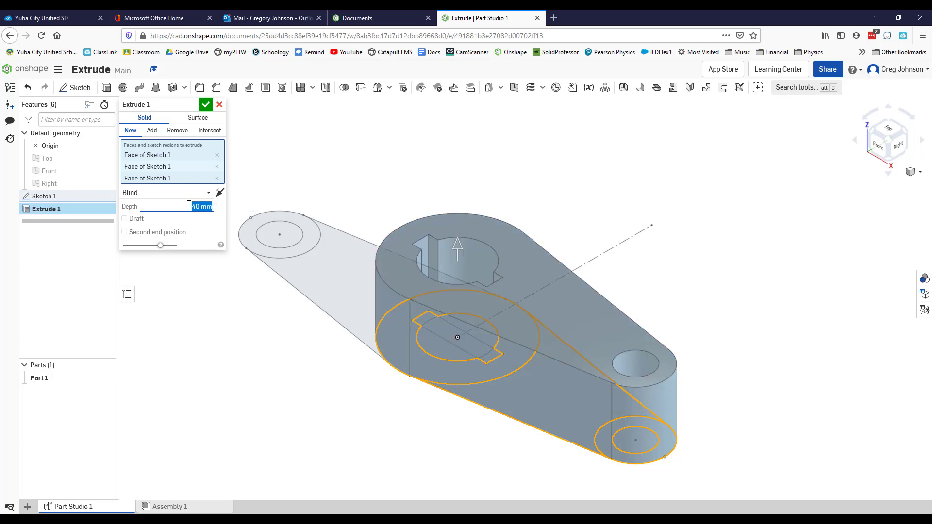
pyautogui.click(205, 105)
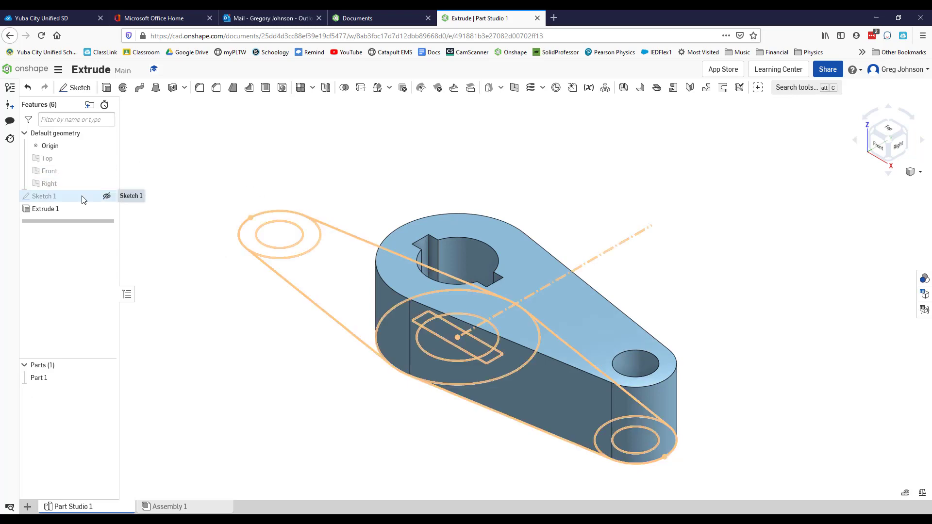
pyautogui.click(107, 196)
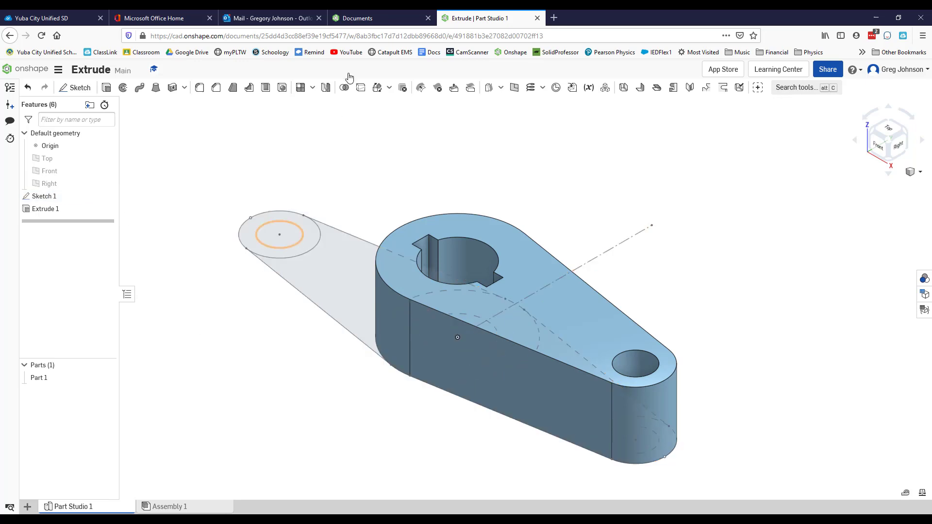
# - Switch to the Extrude exercise page, advance to the Step 7 slide, and return to the Part Studio
pyautogui.moveTo(217, 20); pyautogui.dragTo(241, 188)
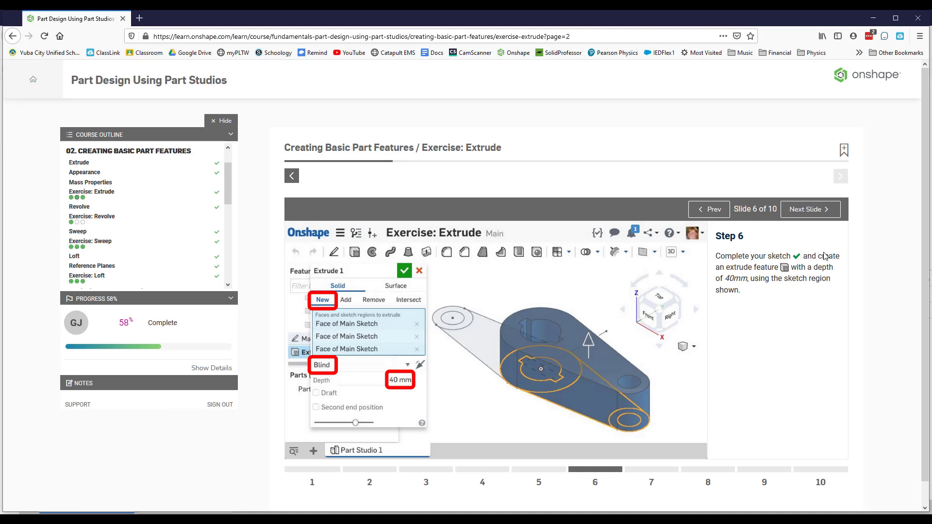
pyautogui.click(807, 209)
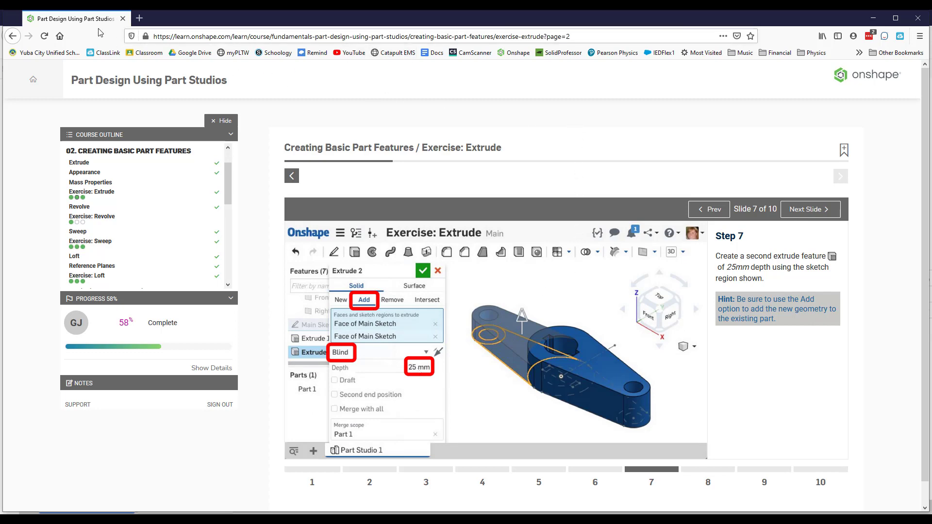
pyautogui.hotkey('alt', 'Tab')
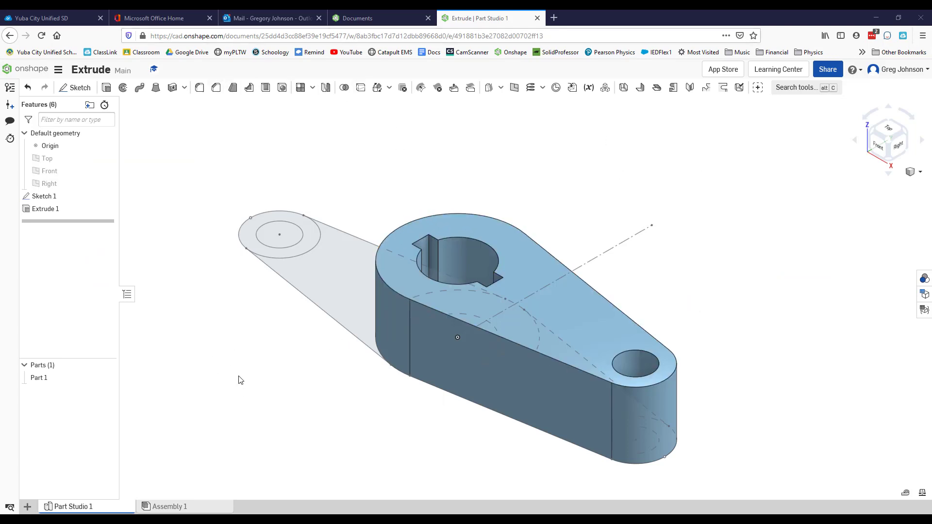
# - Extrude the left arm and left end ring with a 25 mm blind depth, adding them to the existing part
pyautogui.moveTo(257, 364); pyautogui.dragTo(304, 412, button='right')
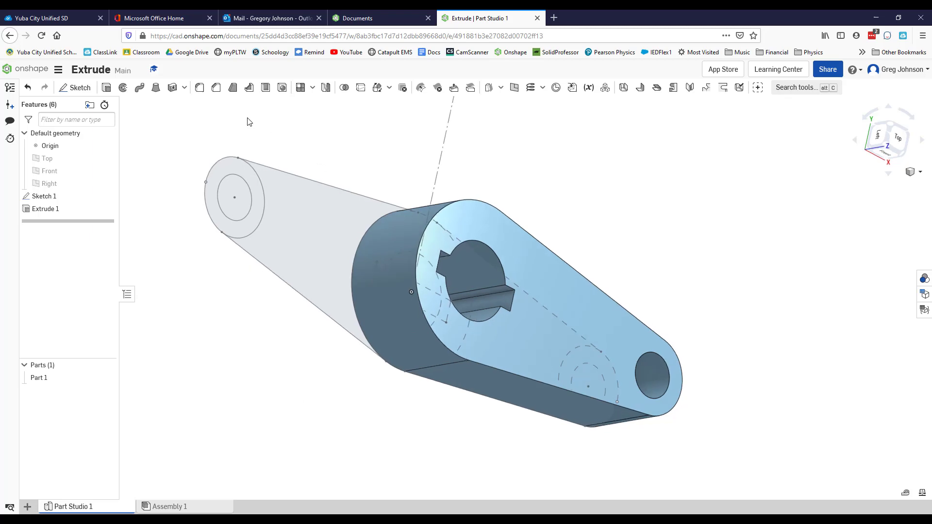
pyautogui.click(107, 87)
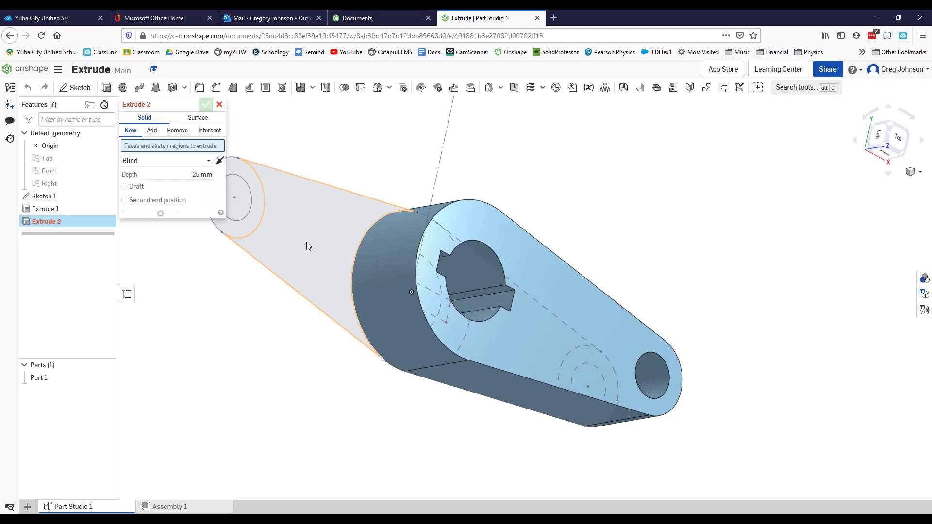
pyautogui.click(307, 241)
pyautogui.click(256, 216)
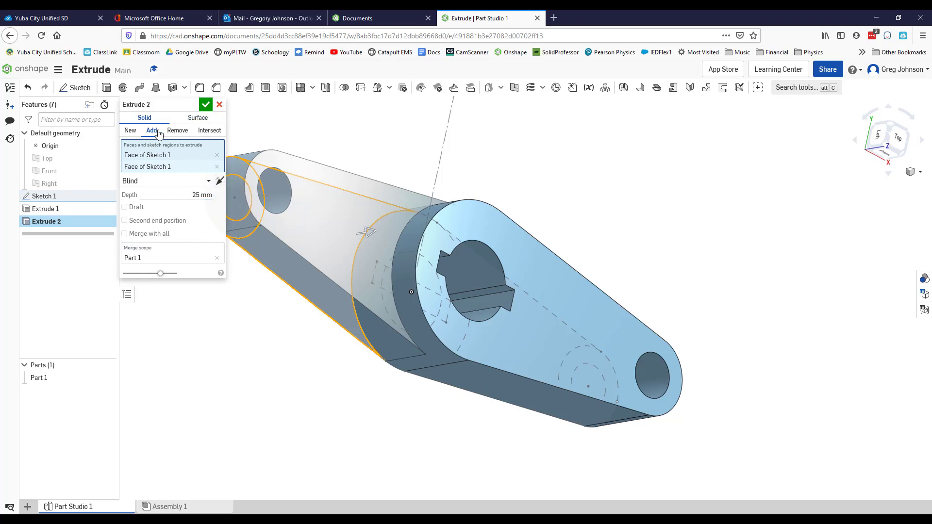
pyautogui.click(205, 105)
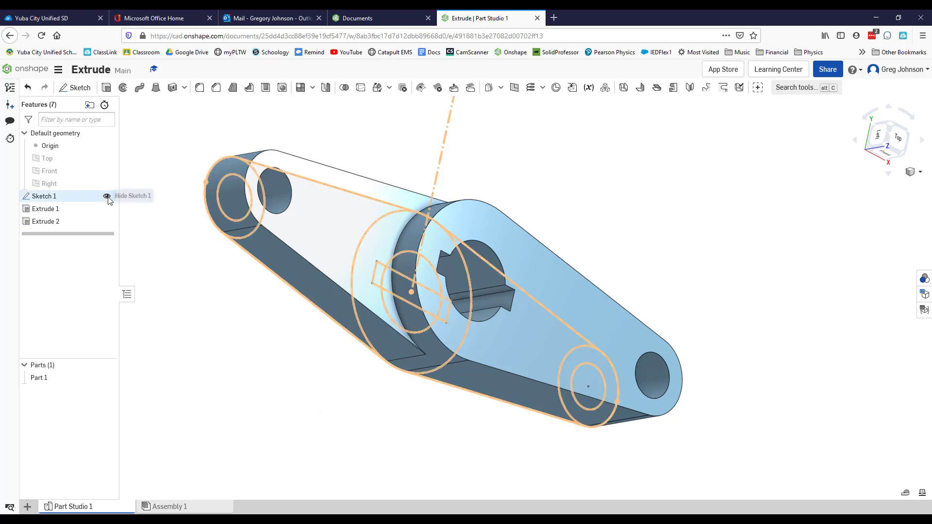
# - Hide Sketch 1 and return the model to the isometric view
pyautogui.click(107, 196)
pyautogui.moveTo(253, 342); pyautogui.dragTo(210, 303, button='right')
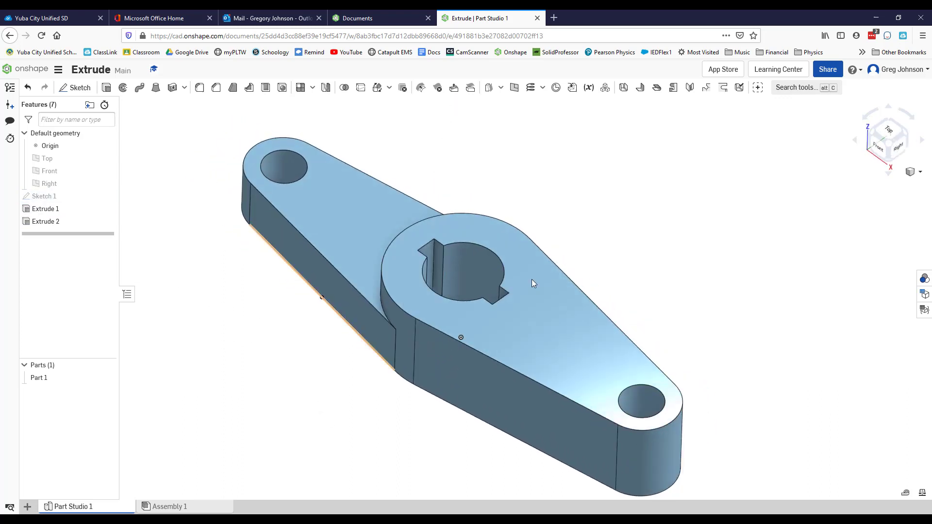
pyautogui.click(913, 177)
pyautogui.click(889, 184)
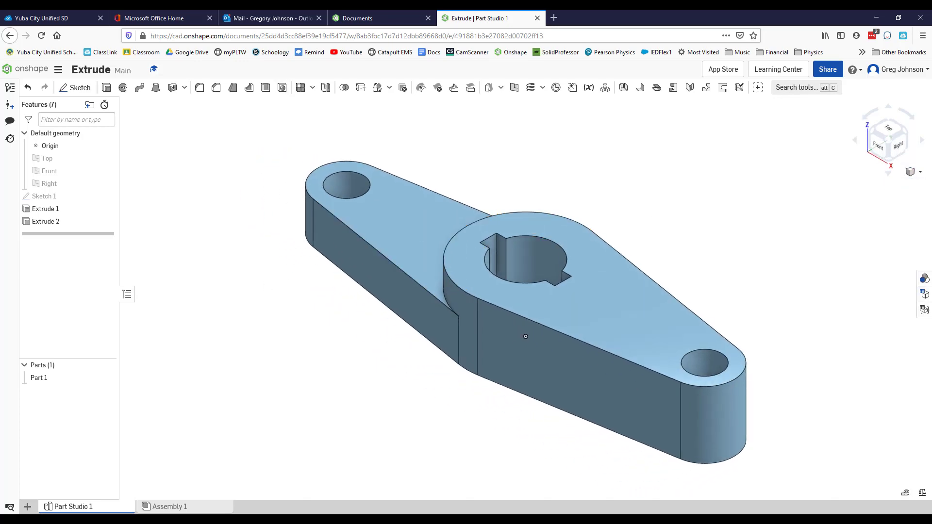
# - Switch to the Extrude exercise page, advance to the Step 8 slide, and return to the Part Studio
pyautogui.moveTo(188, 9); pyautogui.dragTo(210, 187)
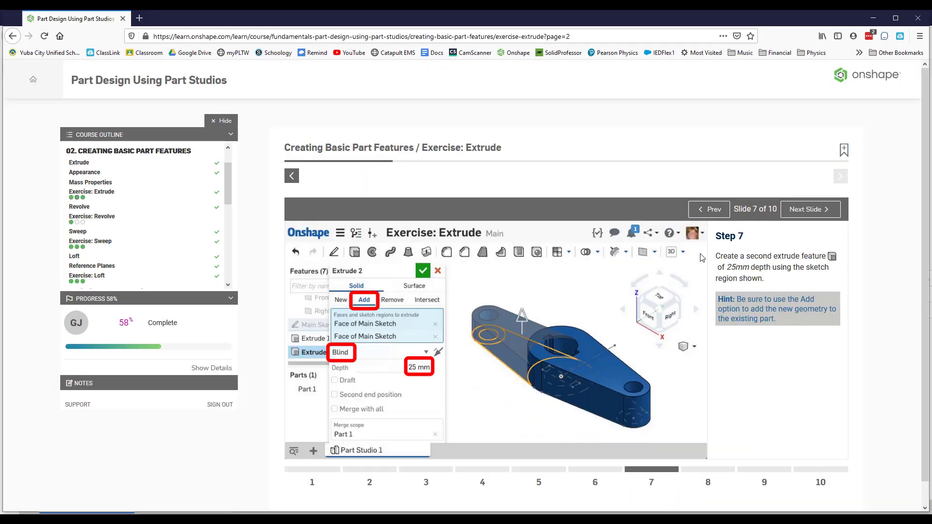
pyautogui.click(810, 217)
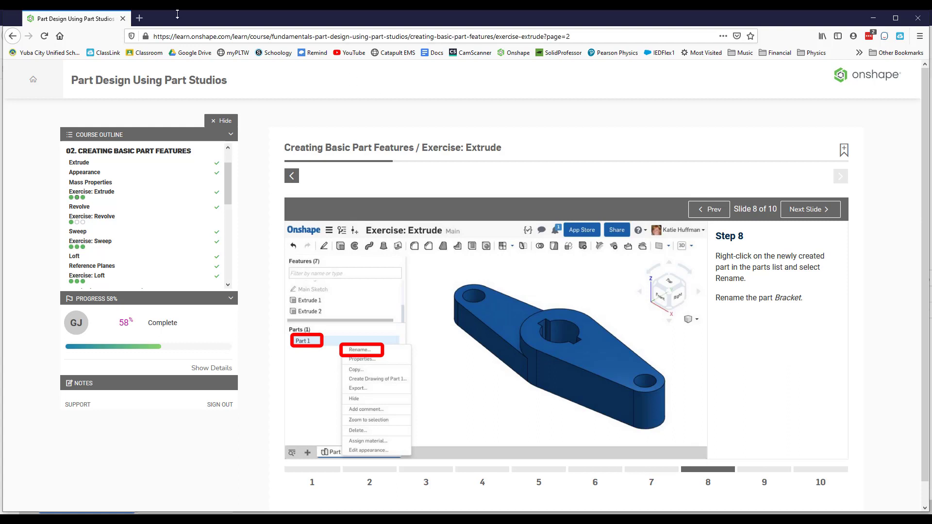
pyautogui.moveTo(110, 19); pyautogui.dragTo(133, 1)
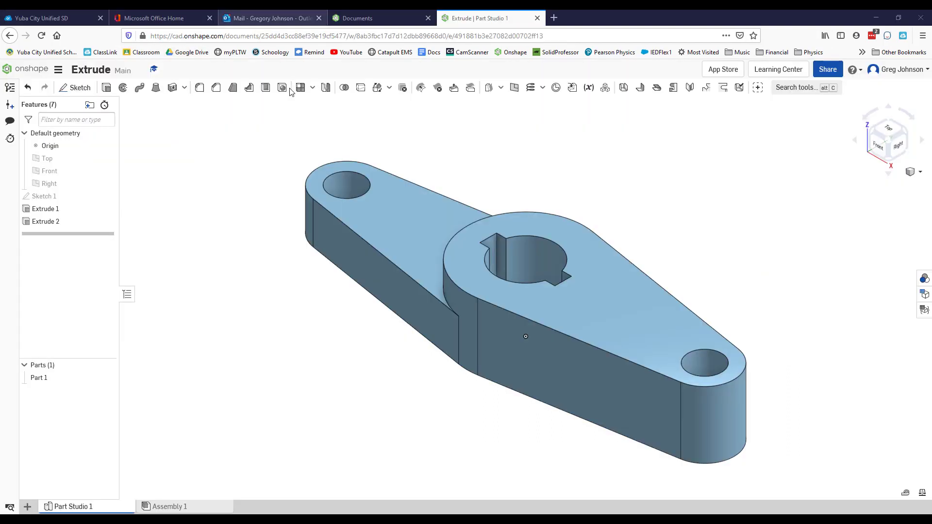
# - Rename Part 1 as Bracket
pyautogui.rightClick(63, 381)
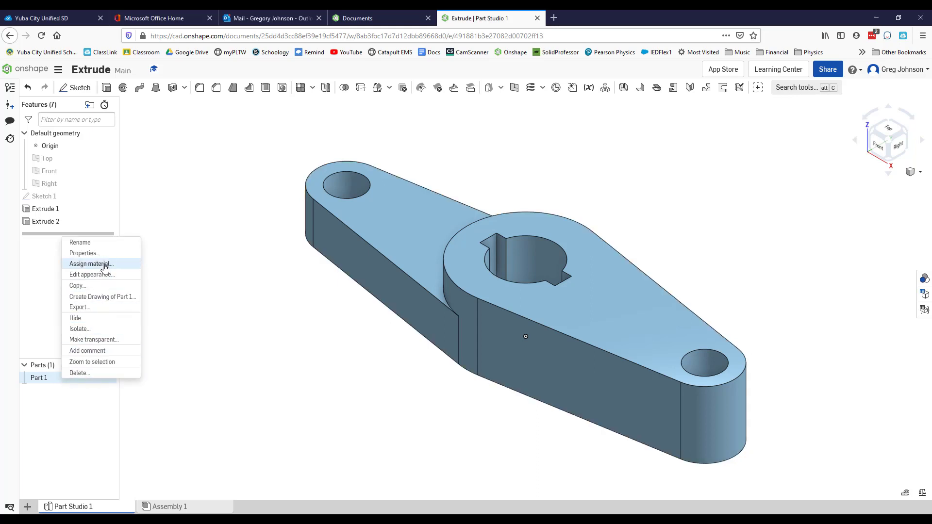
pyautogui.click(104, 242)
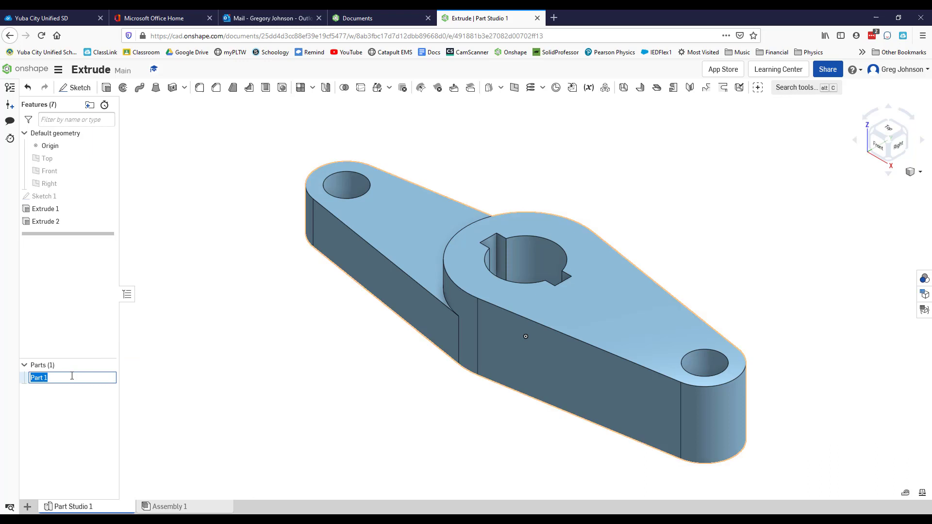
pyautogui.write('Bracket')
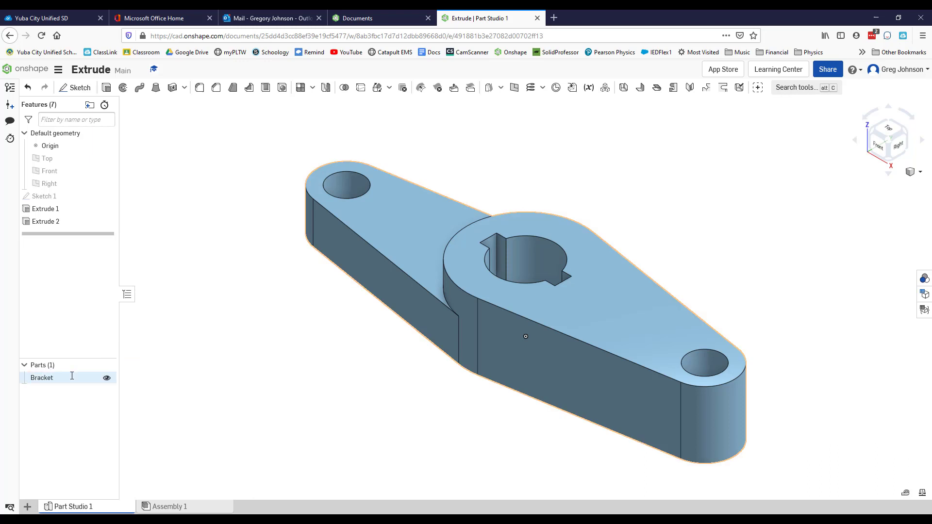
pyautogui.press('Return')
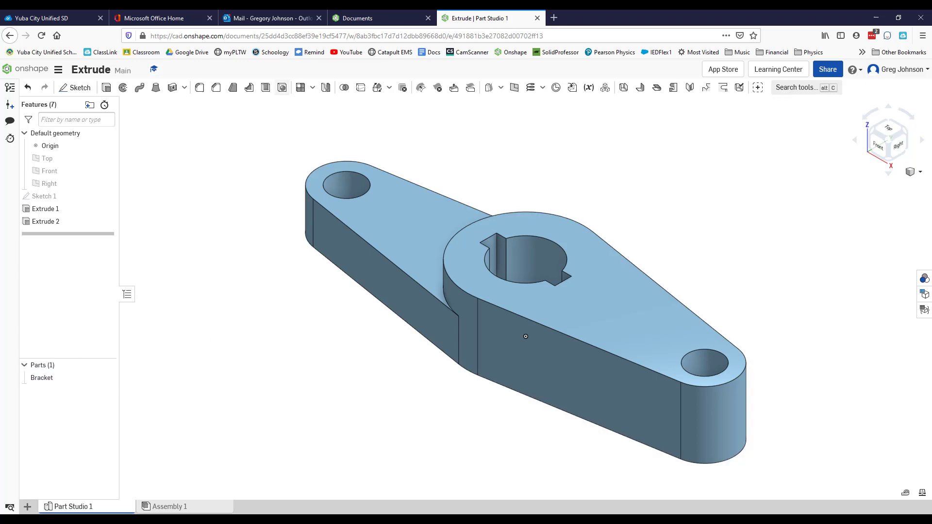
# - Switch to the Extrude exercise page and advance to the Step 9 slide with the material instructions
pyautogui.moveTo(104, 11); pyautogui.dragTo(147, 261)
pyautogui.click(821, 209)
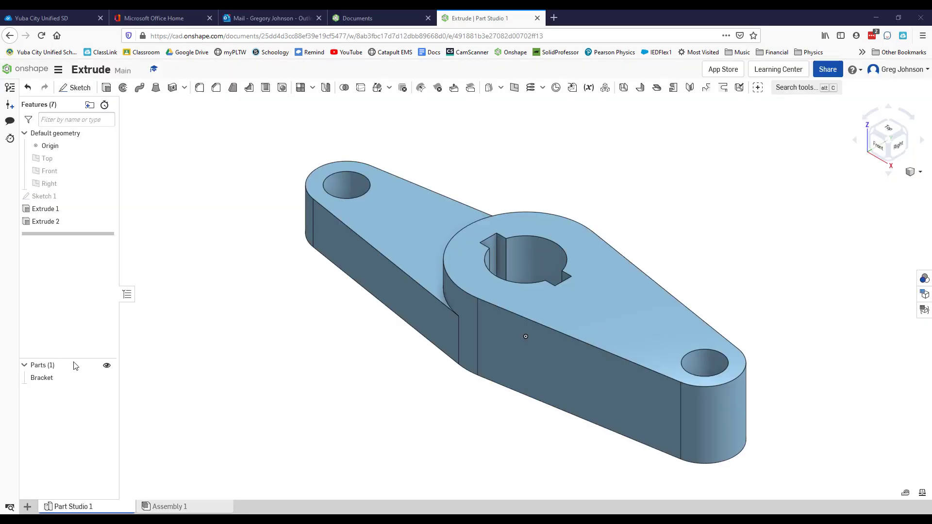
# - Assign the Steel 1020 material from the Onshape Material Library to the Bracket part
pyautogui.rightClick(62, 382)
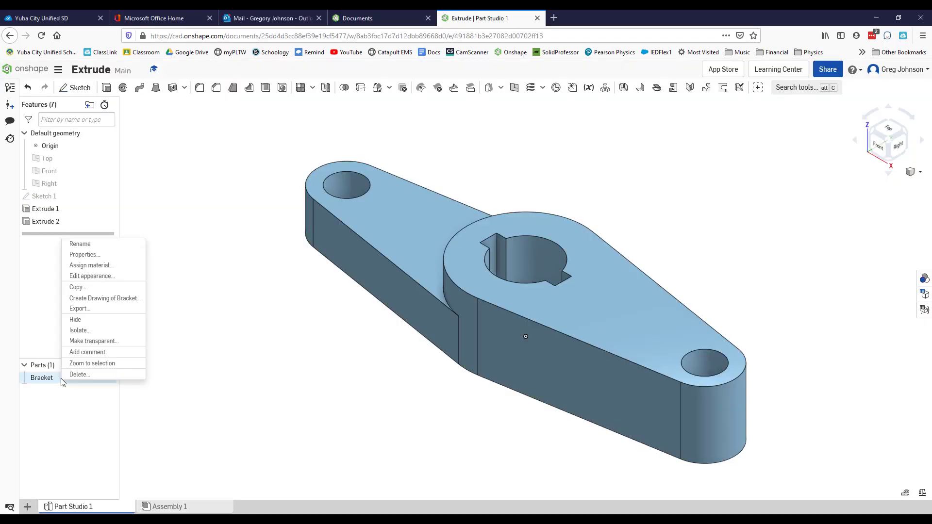
pyautogui.click(112, 266)
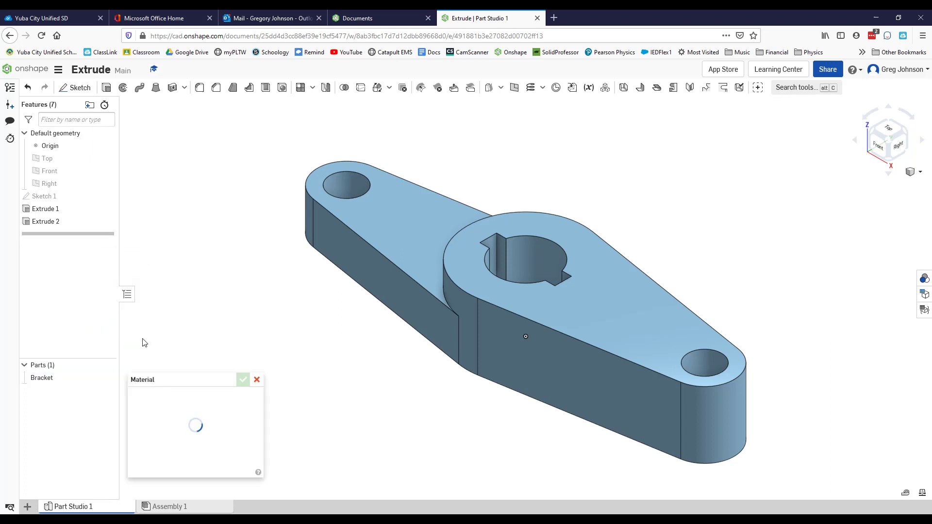
pyautogui.click(193, 434)
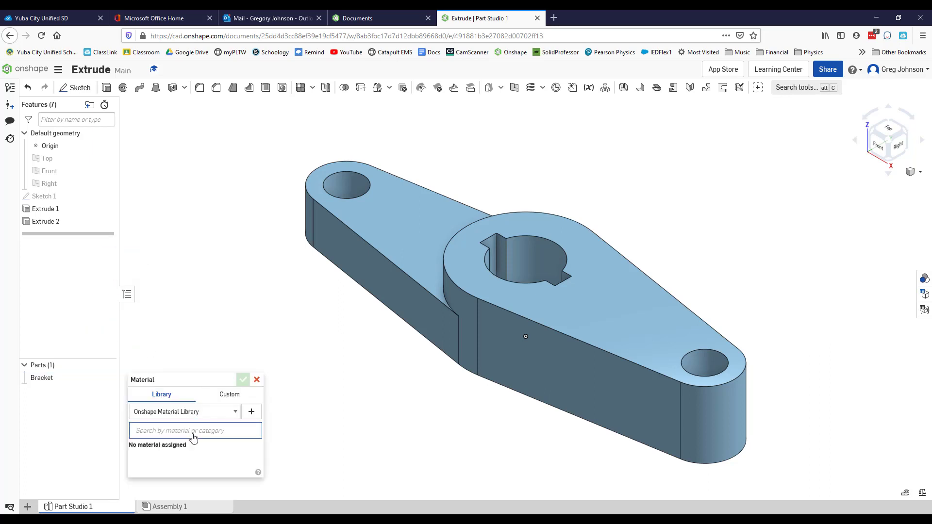
pyautogui.write('steel 1020')
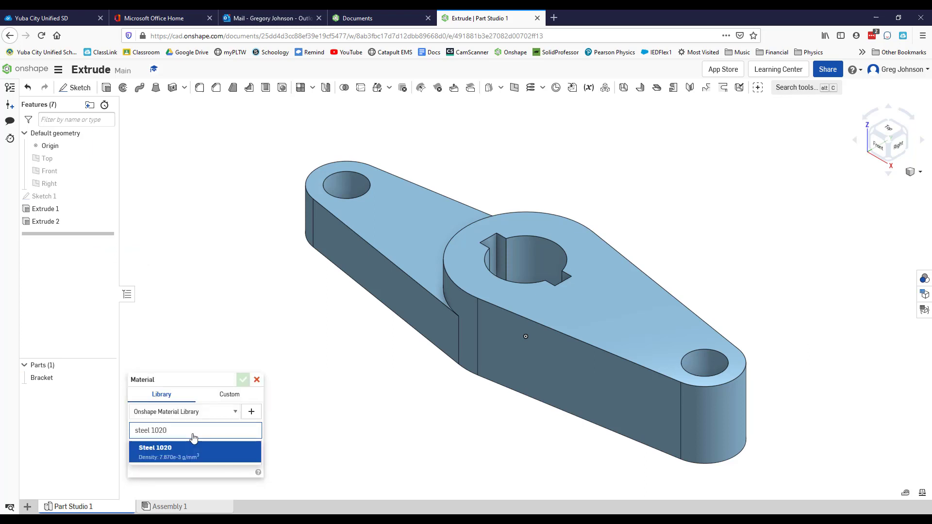
pyautogui.click(204, 455)
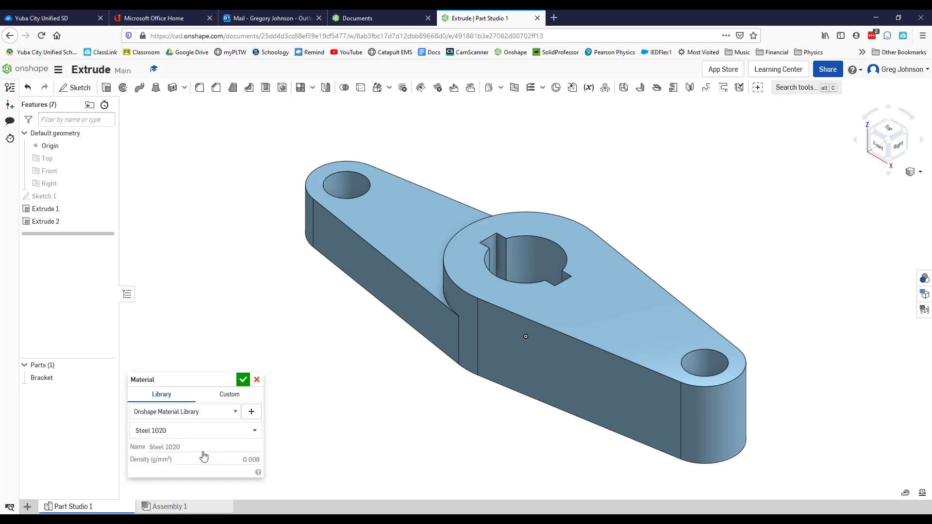
pyautogui.click(243, 379)
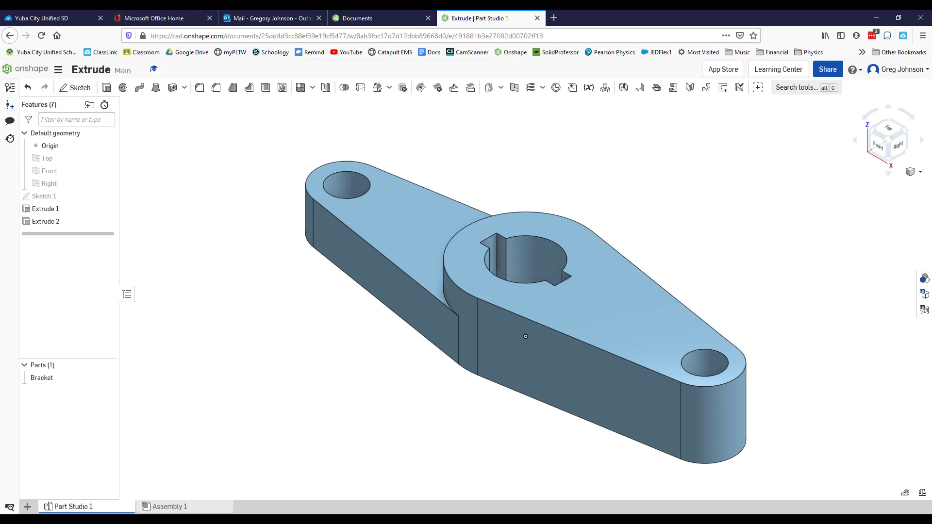
# - Switch to the Extrude exercise page and advance to the Step 10 slide about mass properties
pyautogui.moveTo(267, 18); pyautogui.dragTo(219, 187)
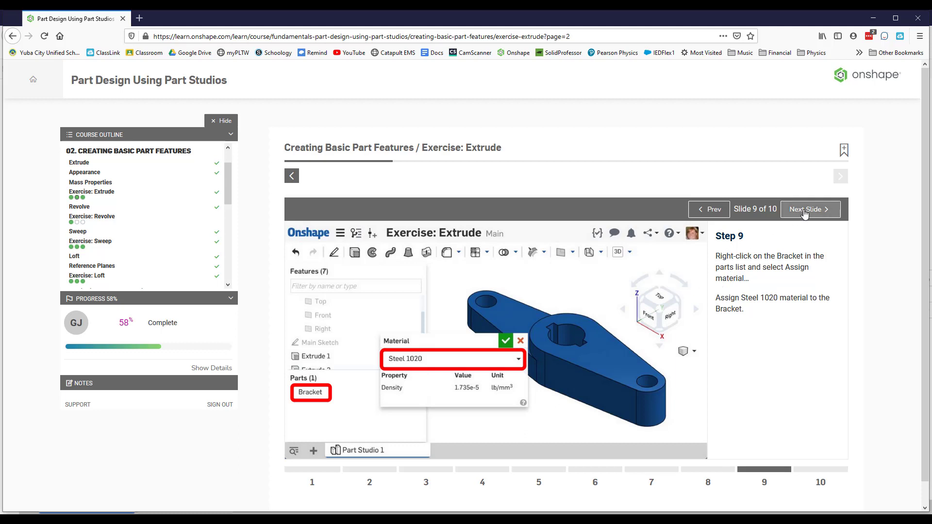
pyautogui.click(803, 214)
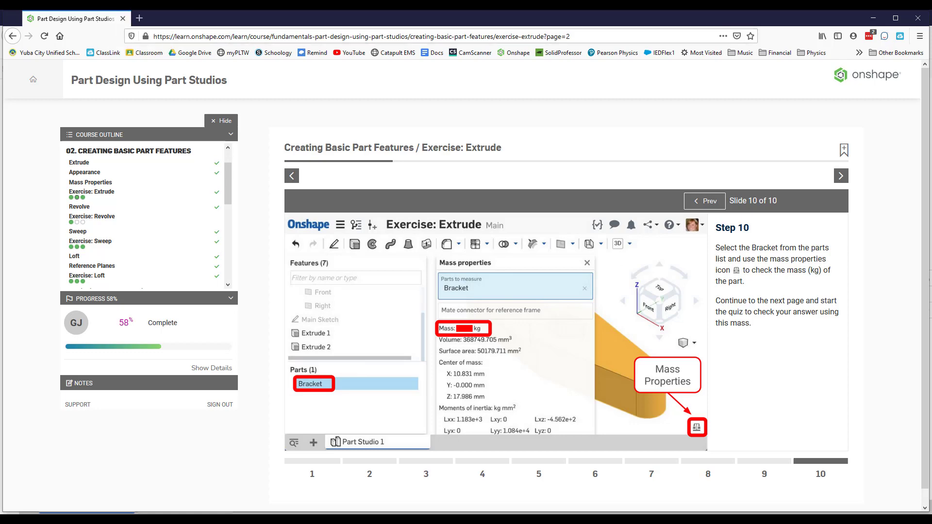
# - Switch to the Onshape Part Studio and check the mass properties of the Bracket part
pyautogui.hotkey('alt', 'Tab')
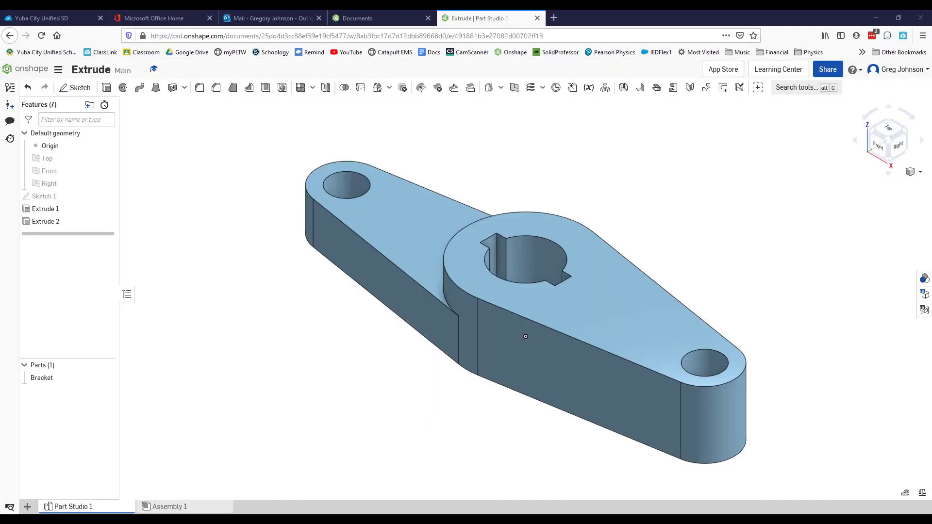
pyautogui.click(923, 494)
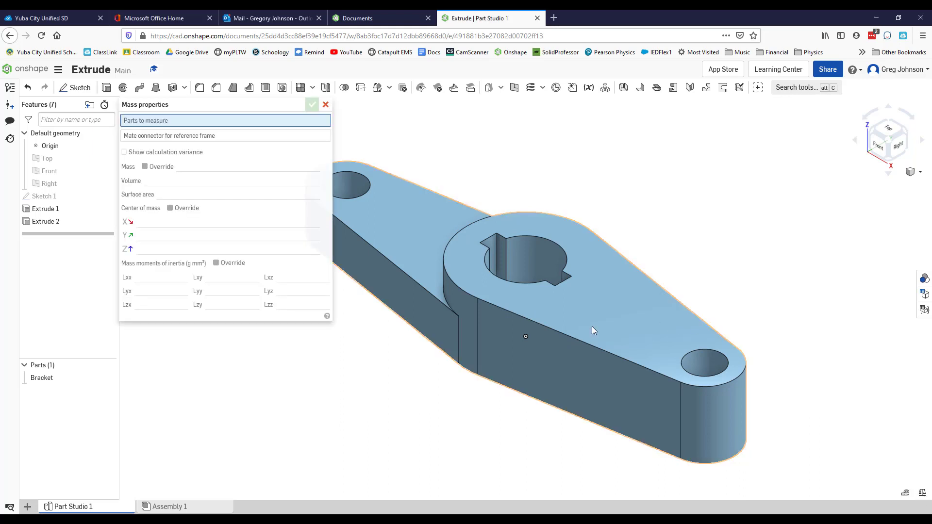
pyautogui.click(592, 326)
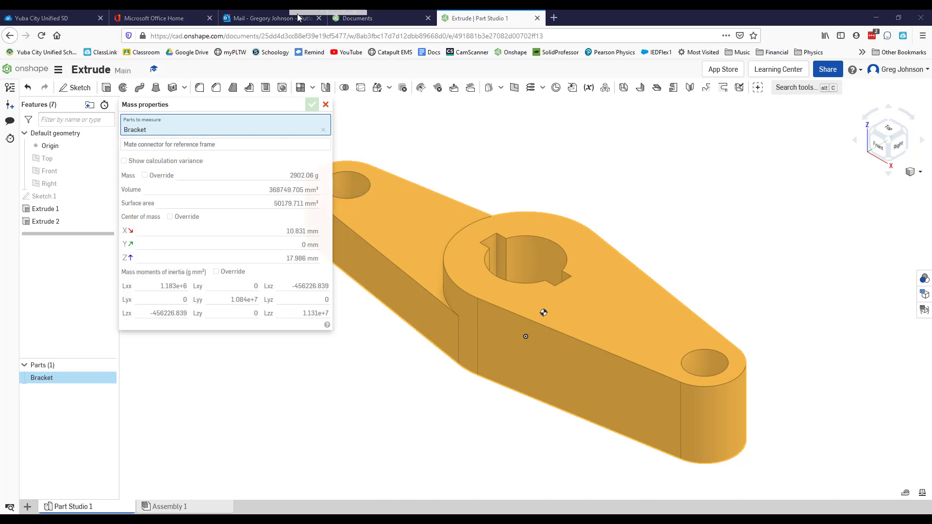
# - Switch to the Extrude exercise page, advance past the Step 10 slide and begin the self-check
pyautogui.hotkey('alt', 'Tab')
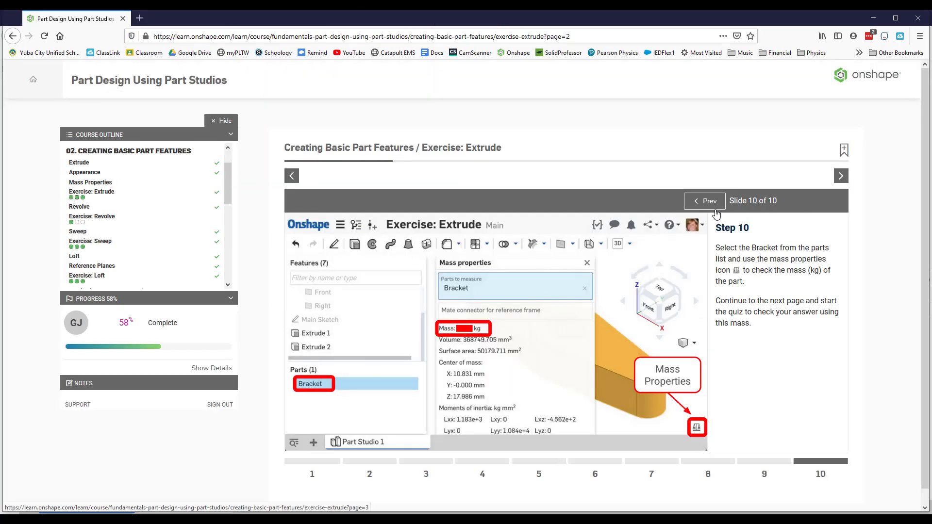
pyautogui.click(841, 175)
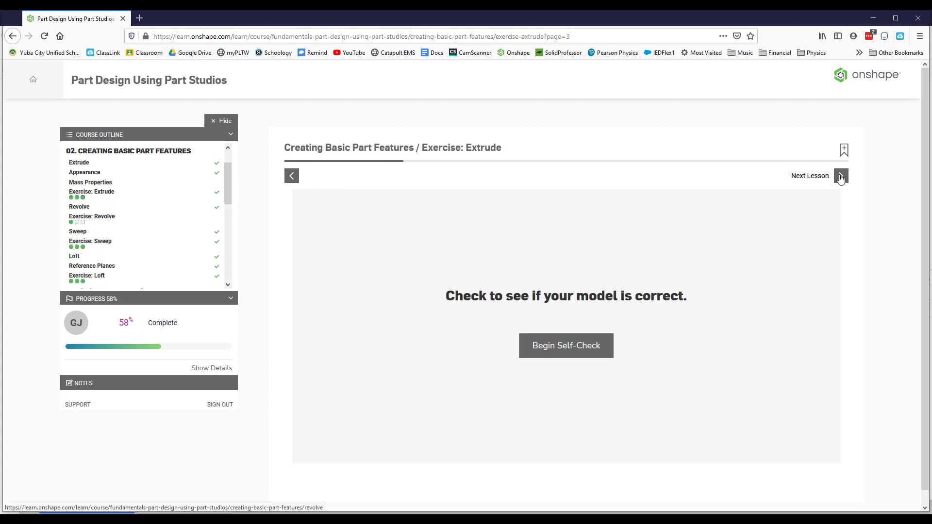
pyautogui.click(586, 346)
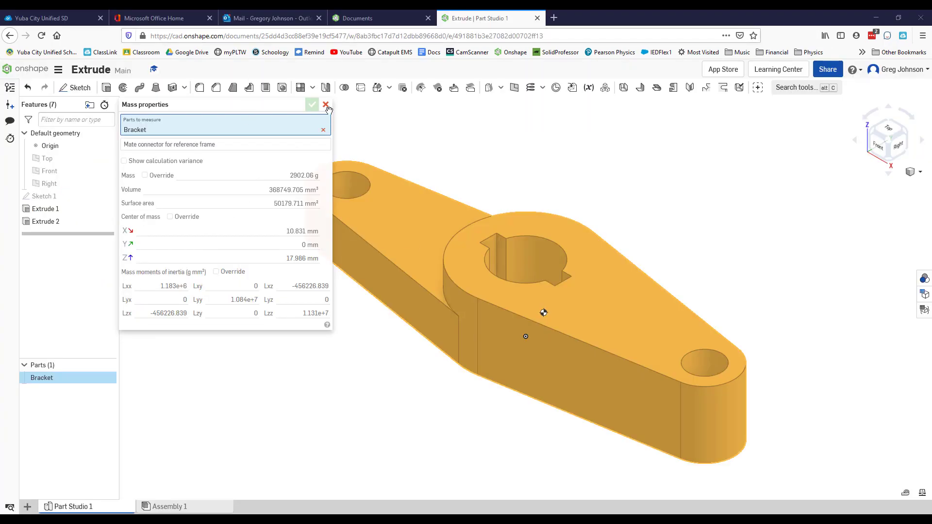
# - In the Onshape Part Studio, set the workspace's default mass unit to Kilogram and recheck the Bracket's mass properties
pyautogui.click(324, 103)
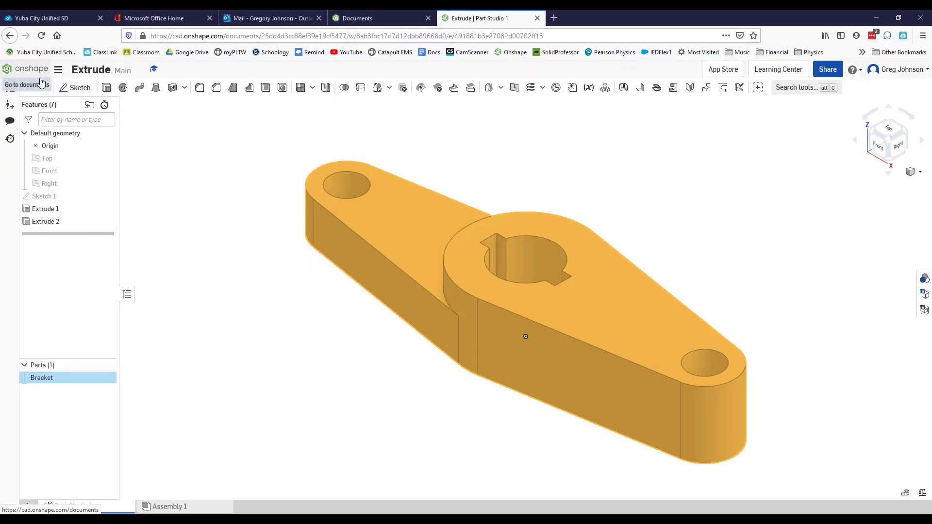
pyautogui.click(59, 73)
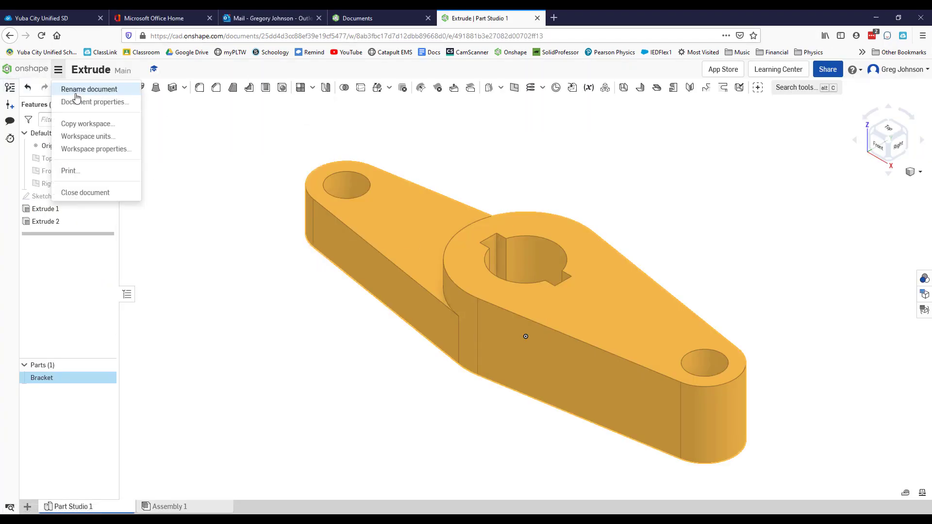
pyautogui.click(95, 139)
pyautogui.click(193, 224)
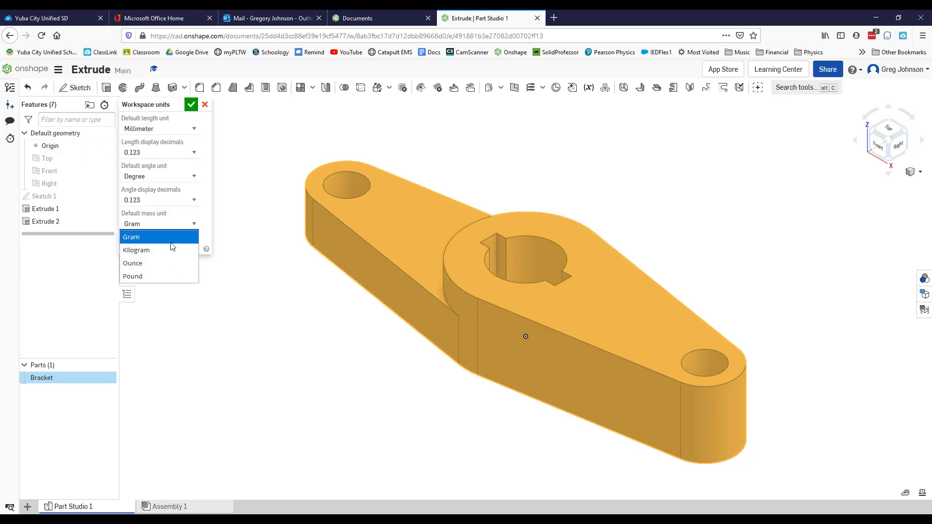
pyautogui.click(186, 235)
pyautogui.click(191, 105)
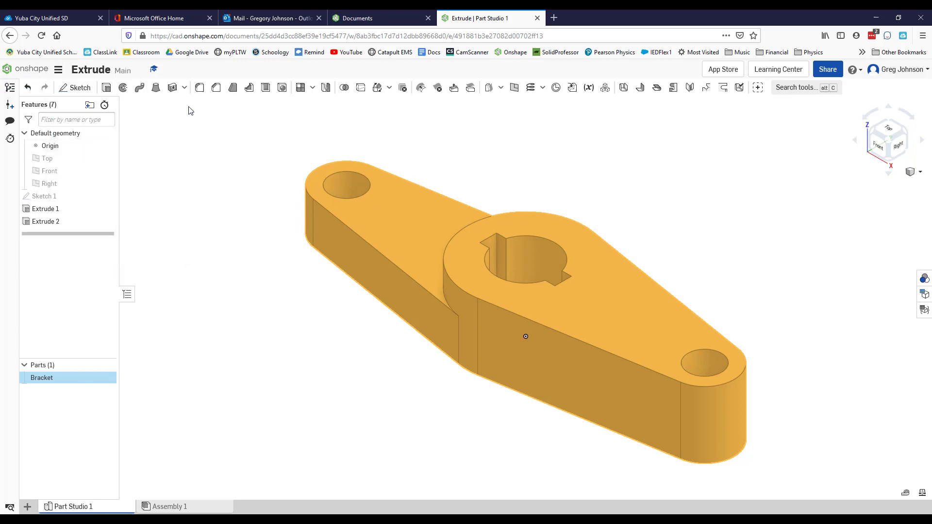
pyautogui.click(923, 494)
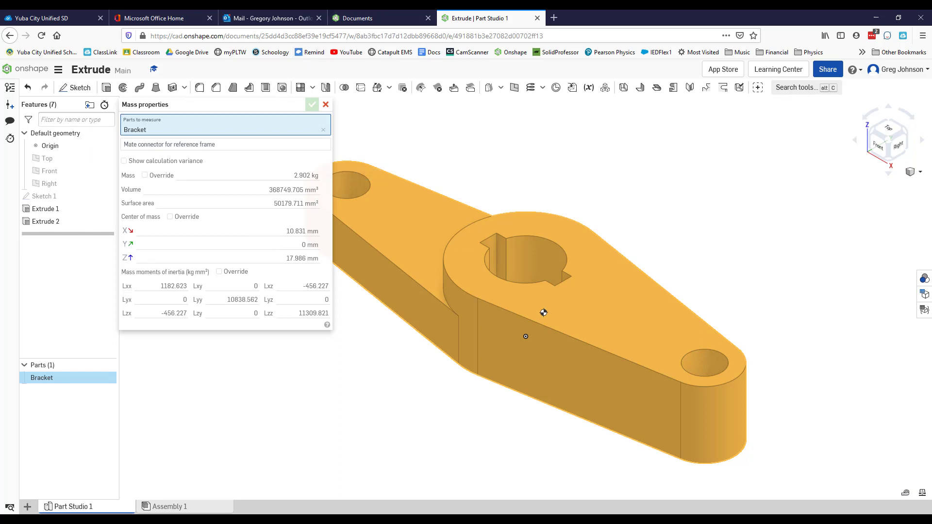
# - Switch to the self-check page, answer the Bracket mass question with A, 2.902 kg, and show the results
pyautogui.moveTo(266, 9); pyautogui.dragTo(291, 158)
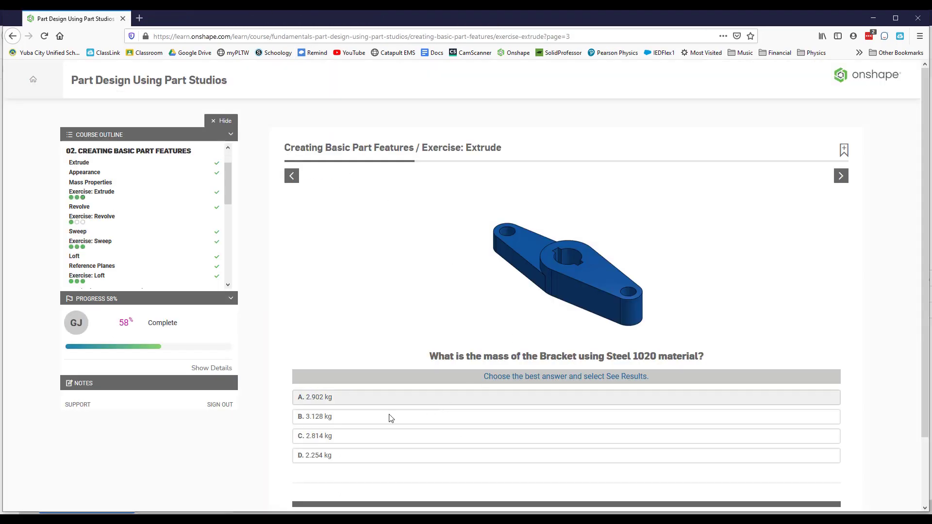
pyautogui.click(351, 403)
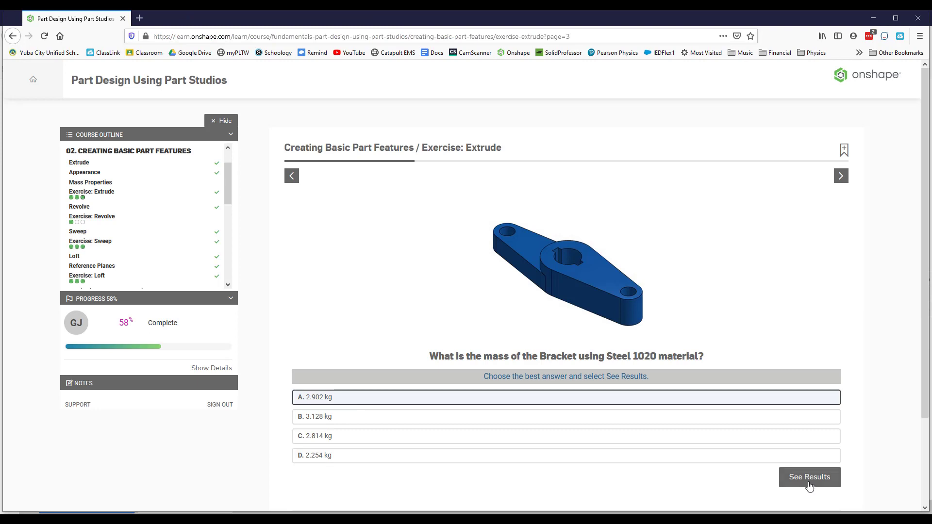
pyautogui.scroll(-2, 808, 483)
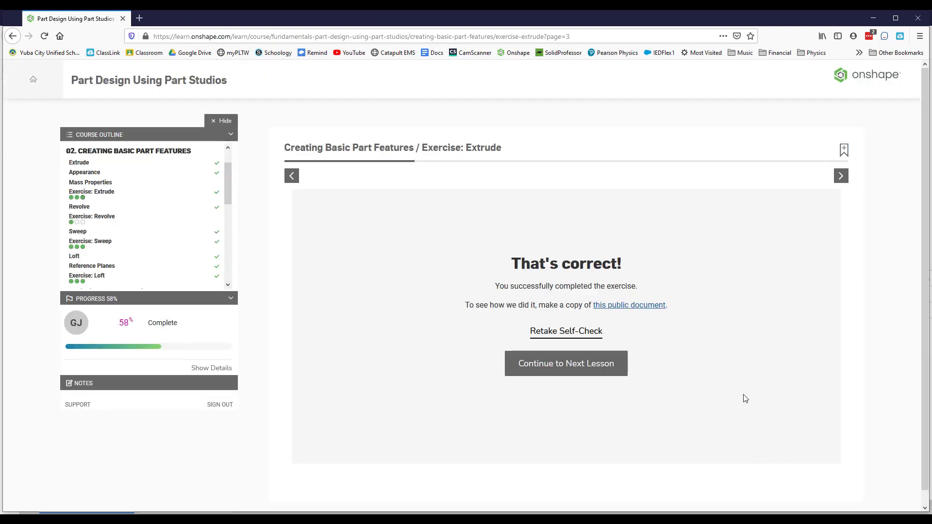